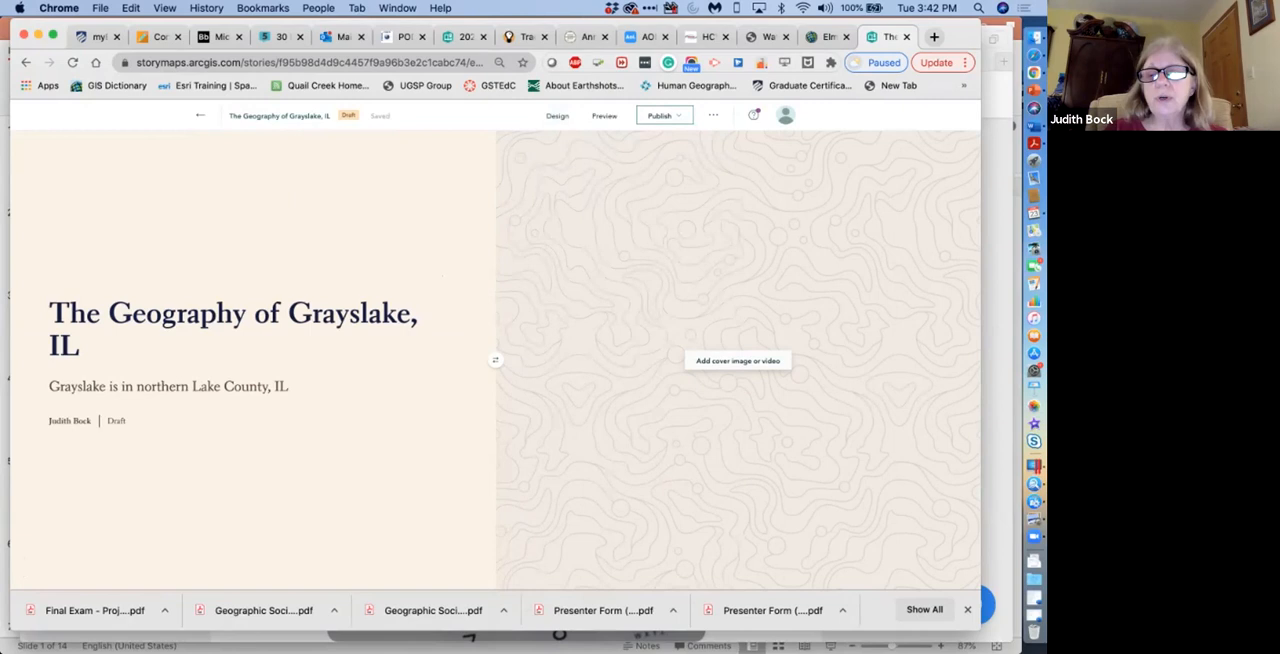
# Start a file upload for the story's cover image and search the computer for "Grayslake".
pyautogui.click(738, 361)
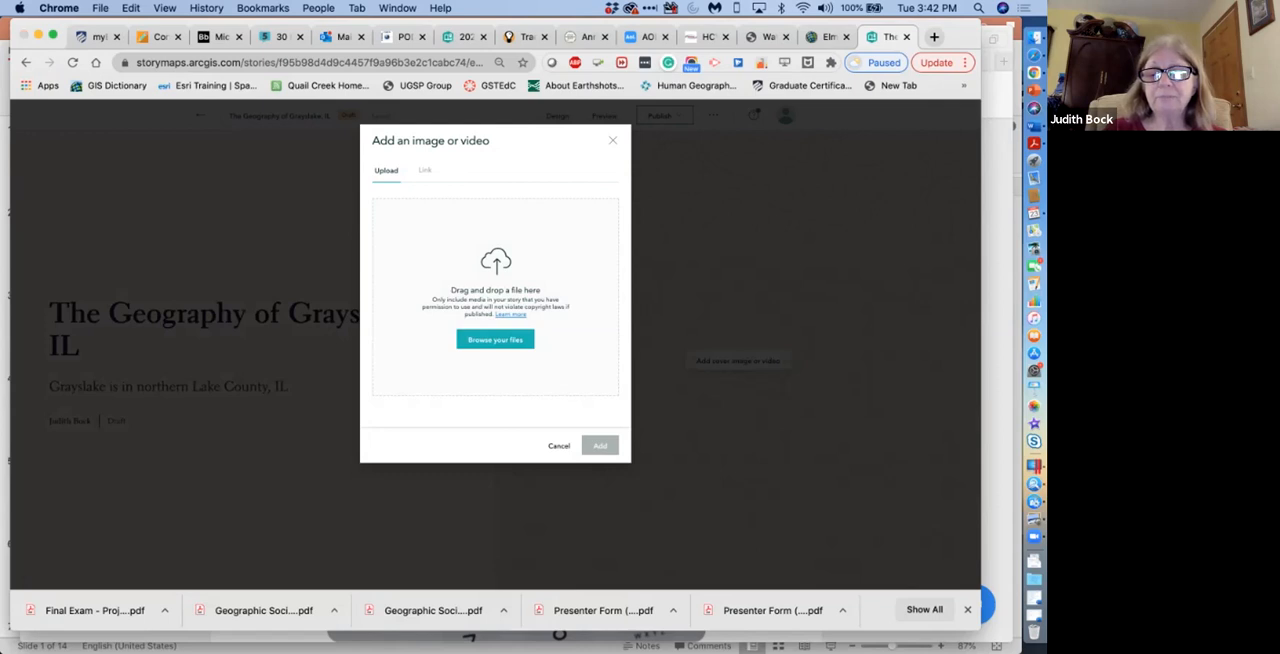
pyautogui.click(495, 339)
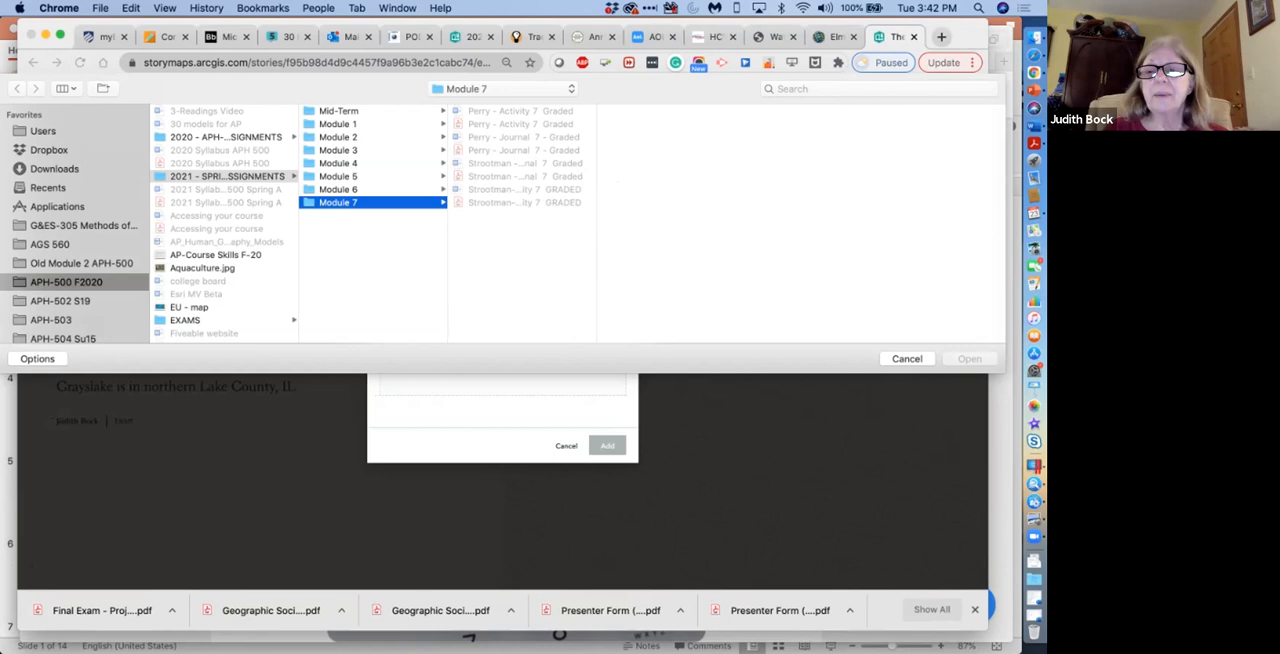
pyautogui.click(850, 89)
pyautogui.write('Gr')
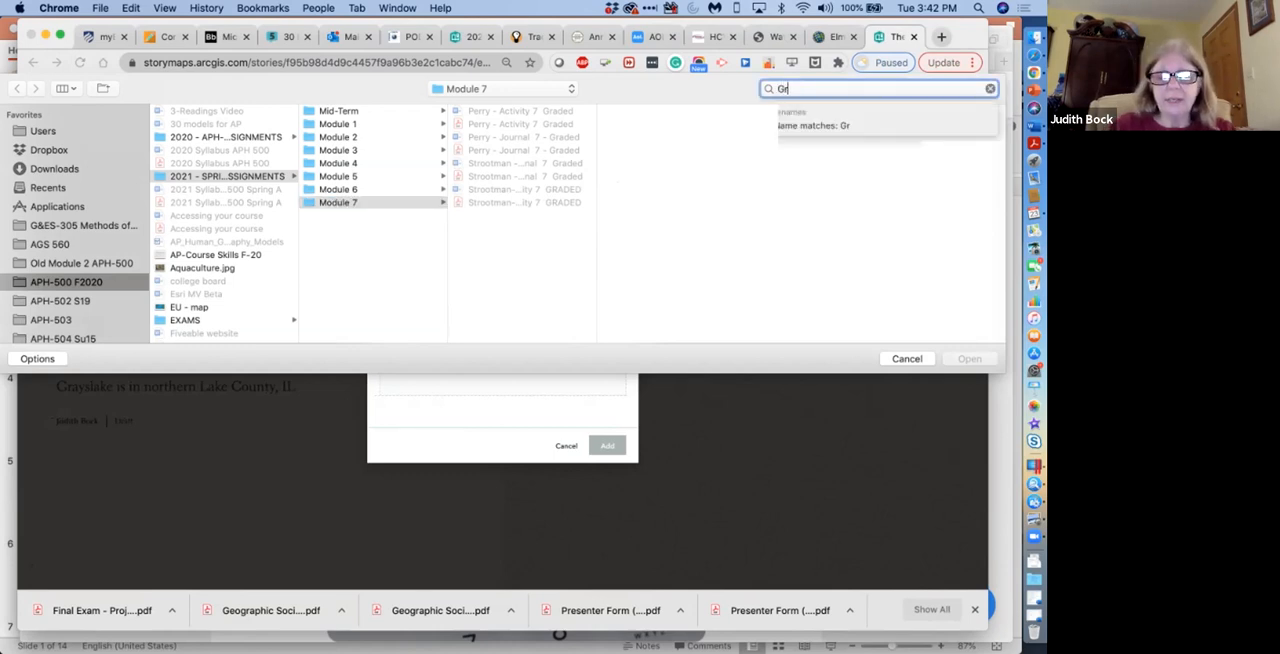
pyautogui.write('auslake')
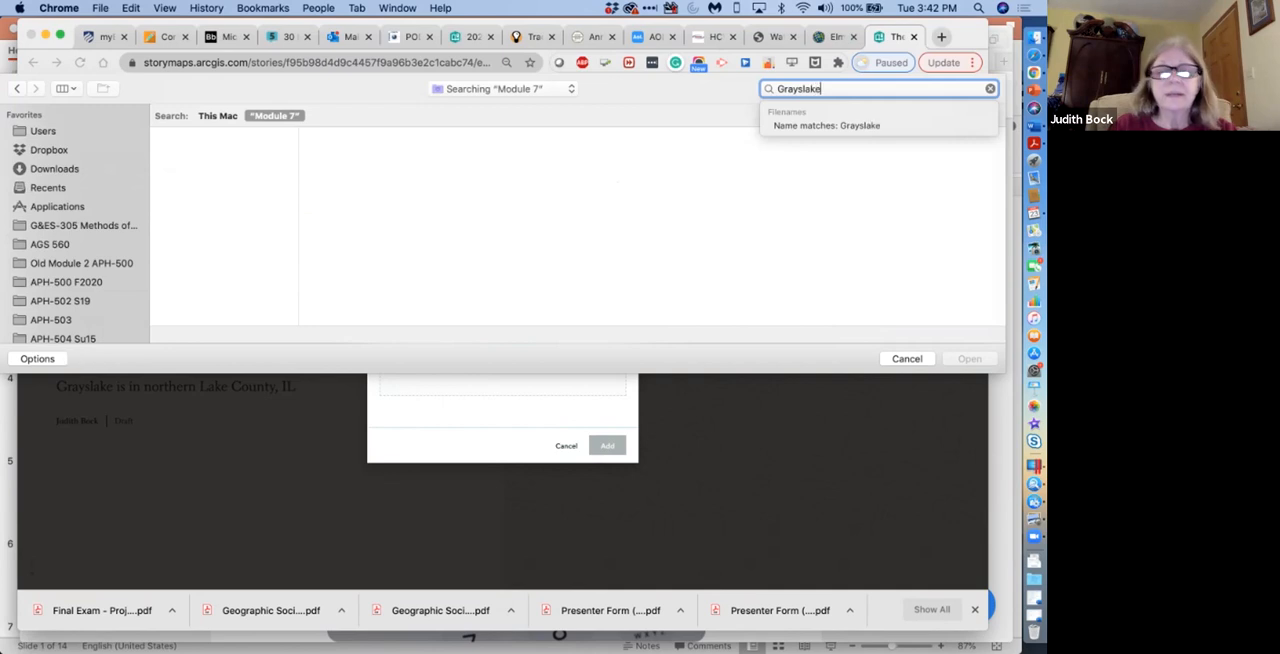
pyautogui.press('Return')
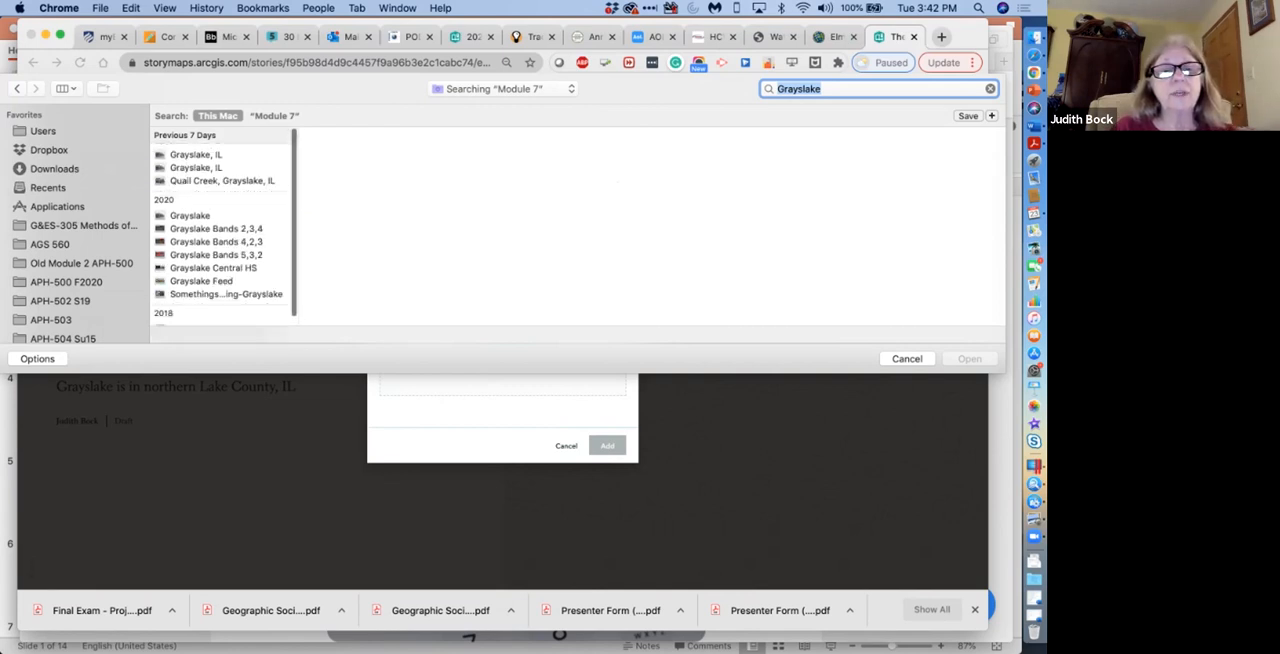
# Compare the recent Grayslake photos, upload the downtown street photo "Grayslake, IL.jpg" and add it as the story's cover image.
pyautogui.click(222, 180)
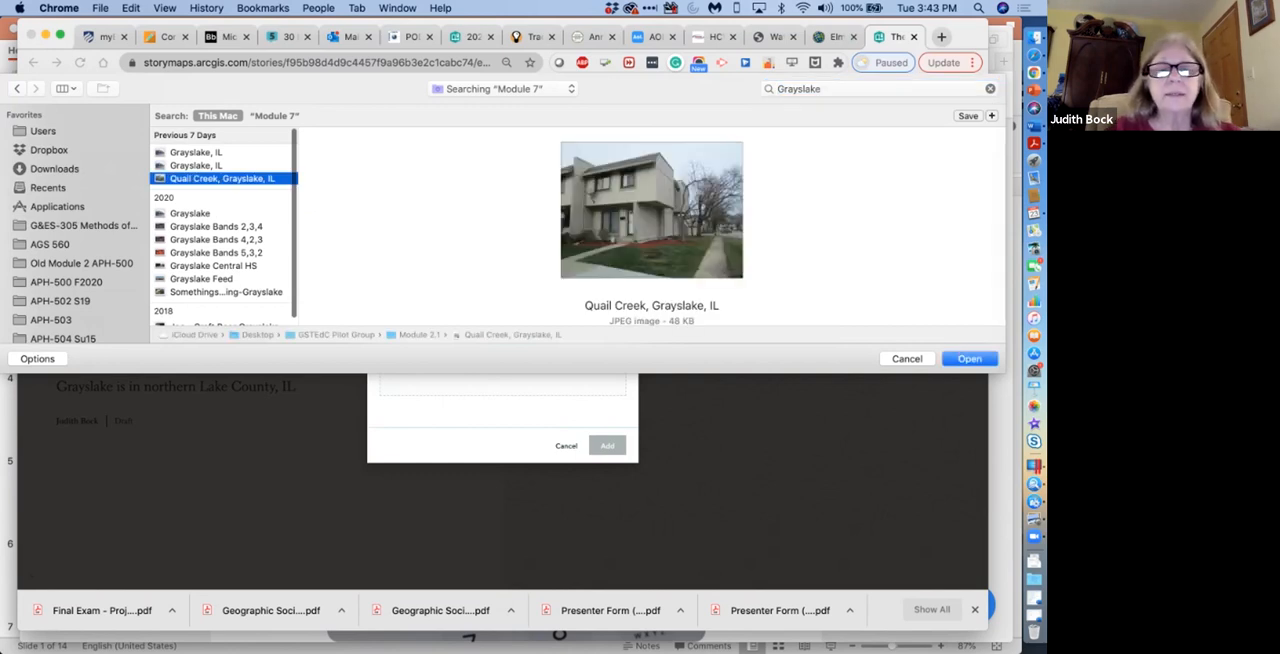
pyautogui.click(196, 166)
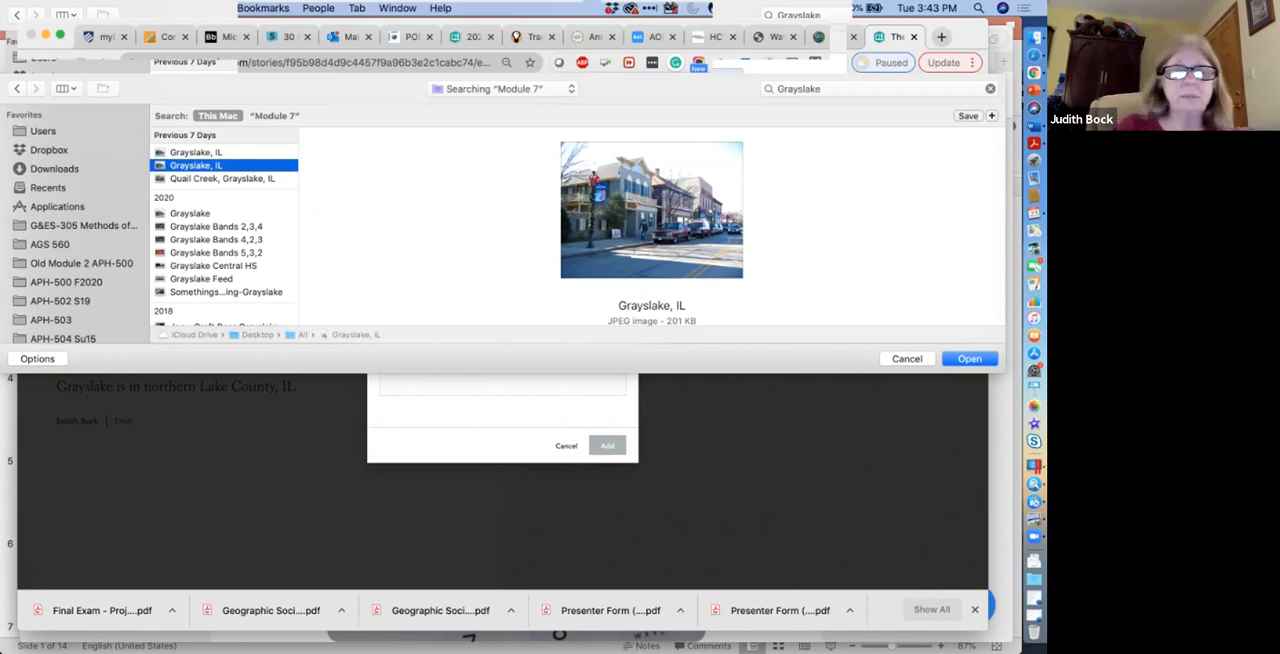
pyautogui.click(196, 153)
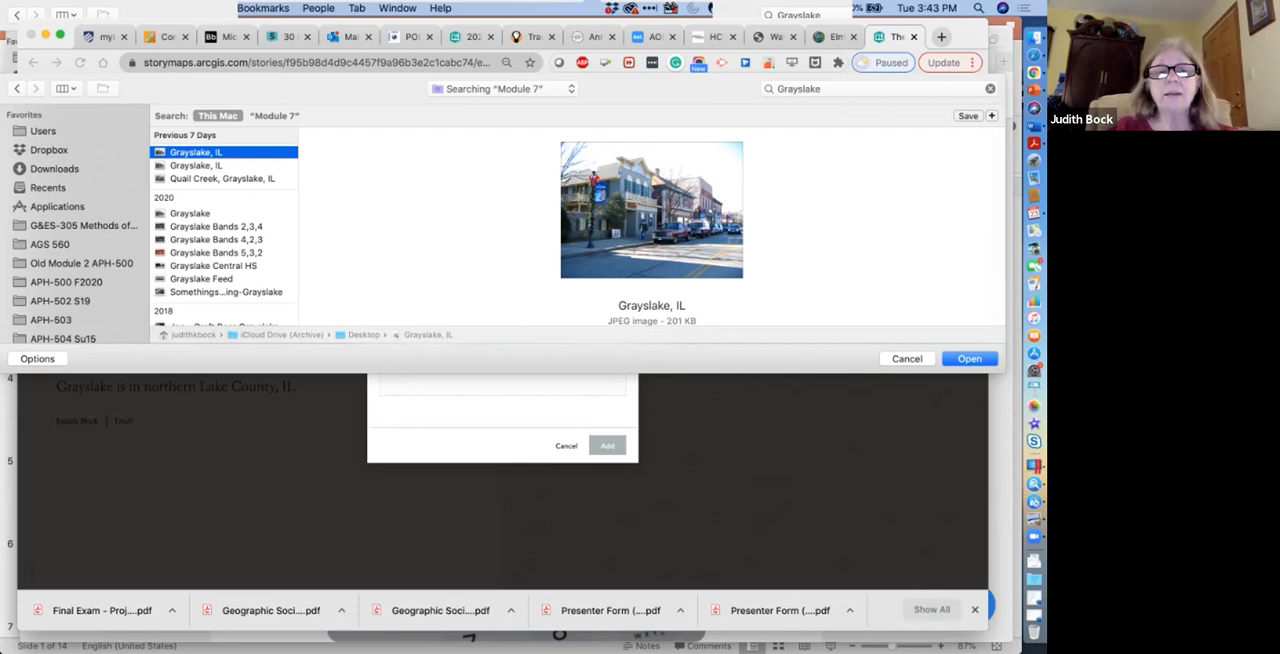
pyautogui.moveTo(195, 152); pyautogui.dragTo(490, 387)
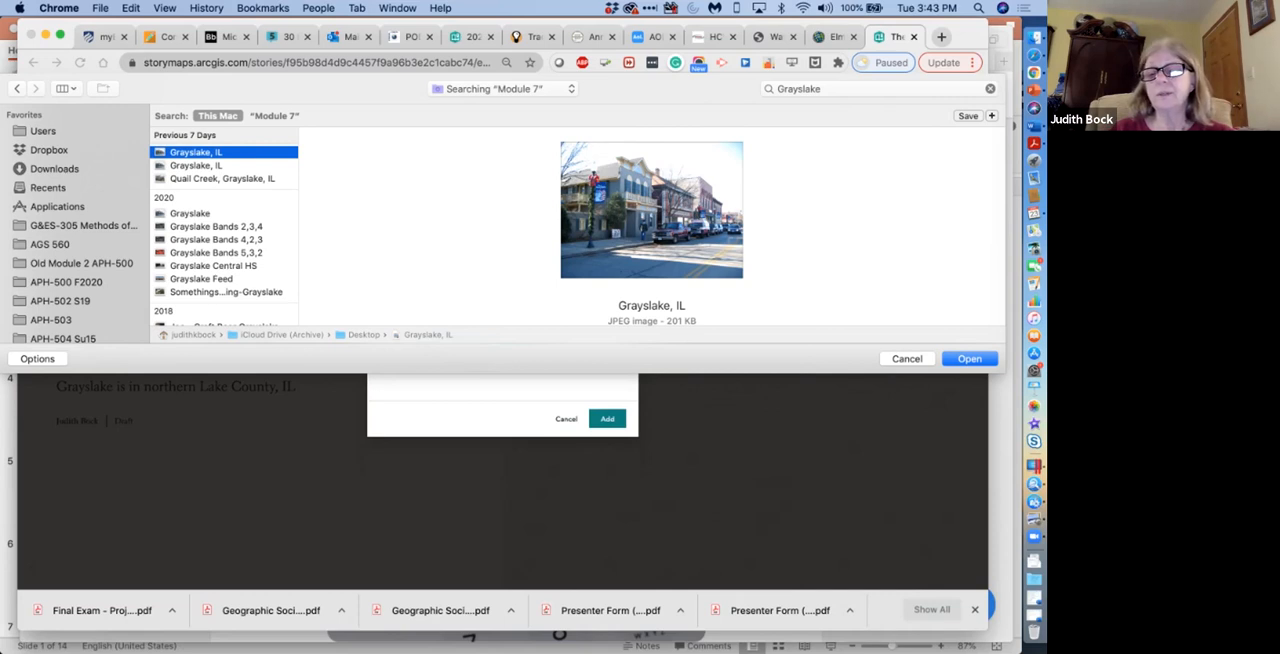
pyautogui.click(907, 359)
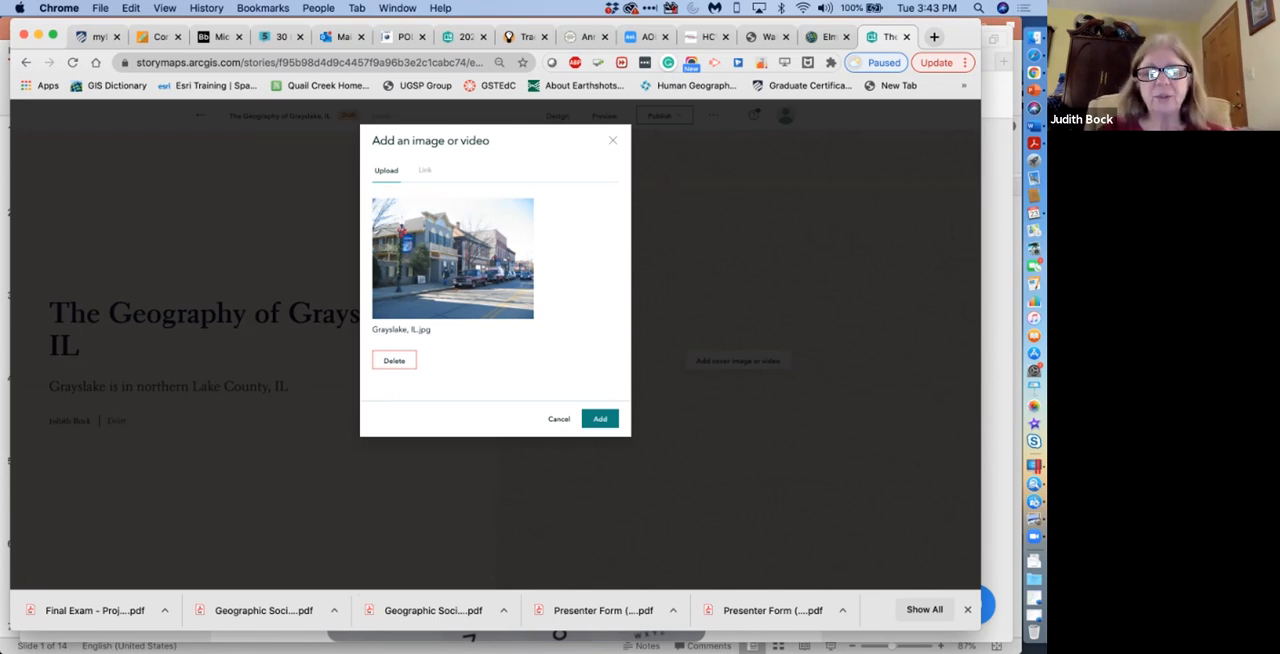
pyautogui.click(600, 418)
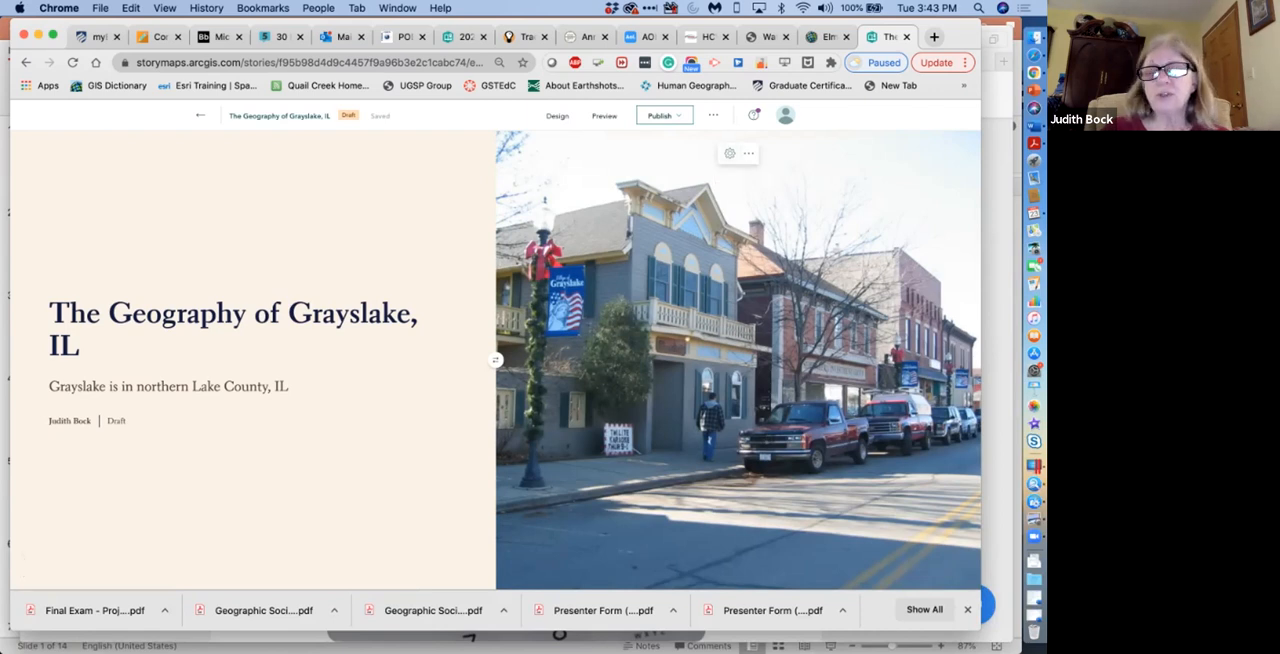
# Shift the cover image's focal point from the photo's centre toward the vehicles parked farther down the street.
pyautogui.click(729, 153)
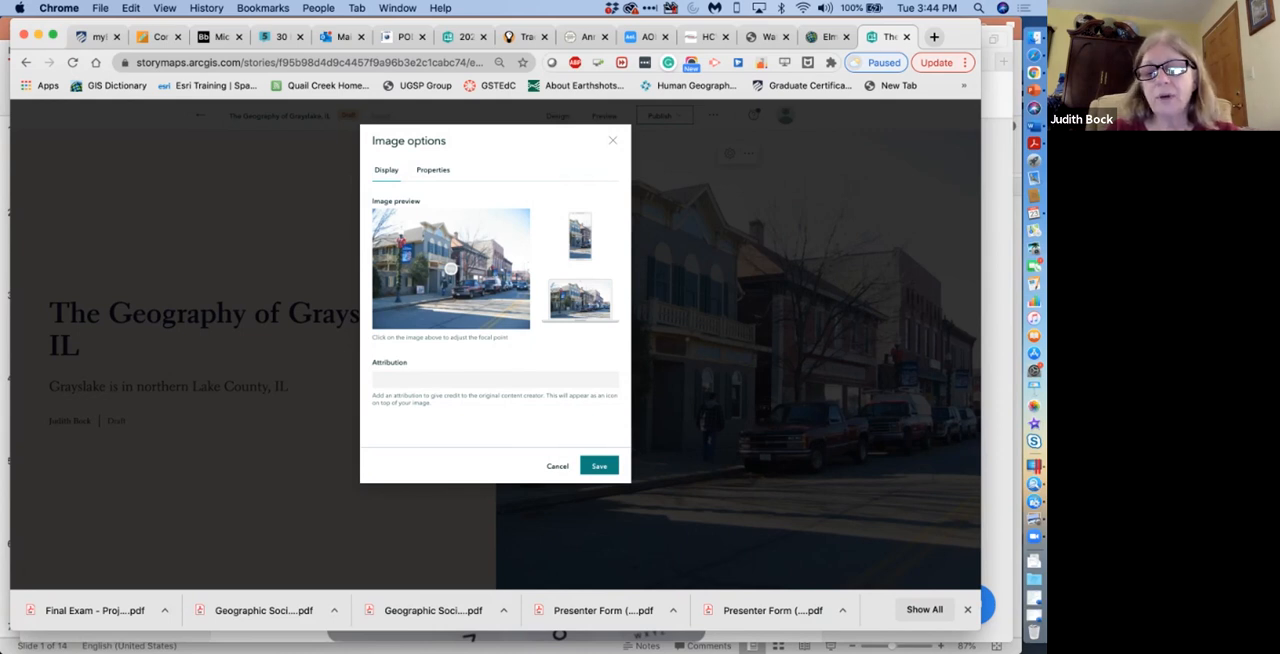
pyautogui.click(473, 266)
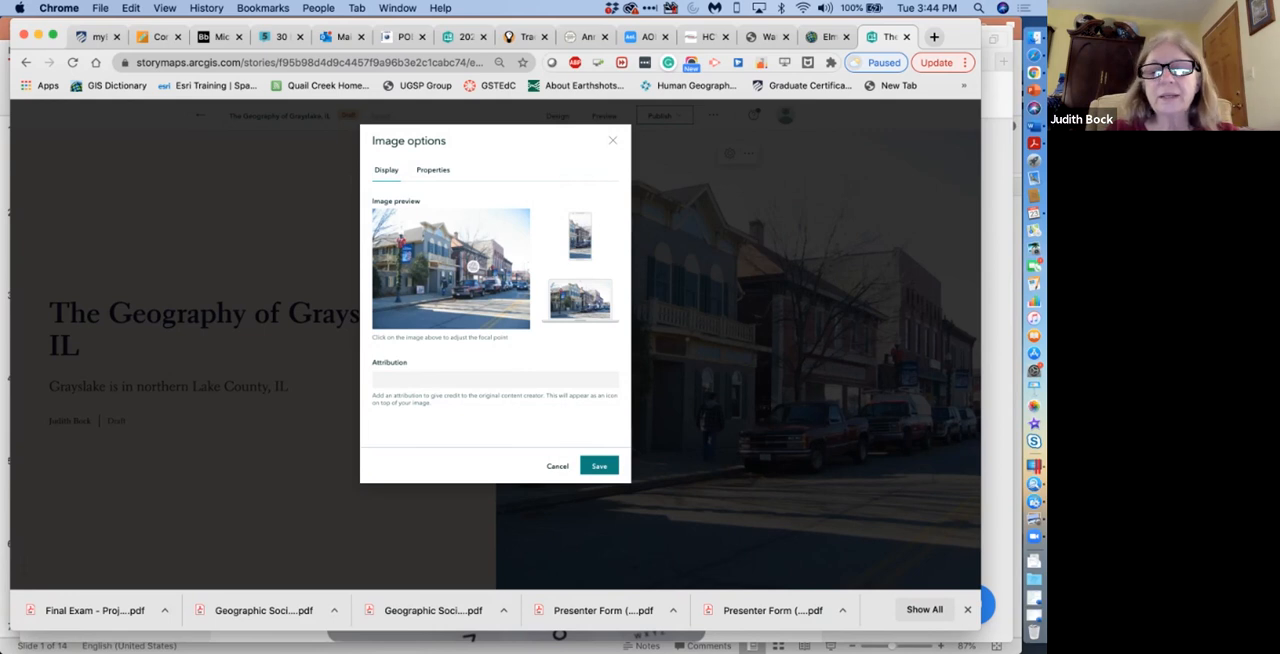
pyautogui.click(480, 273)
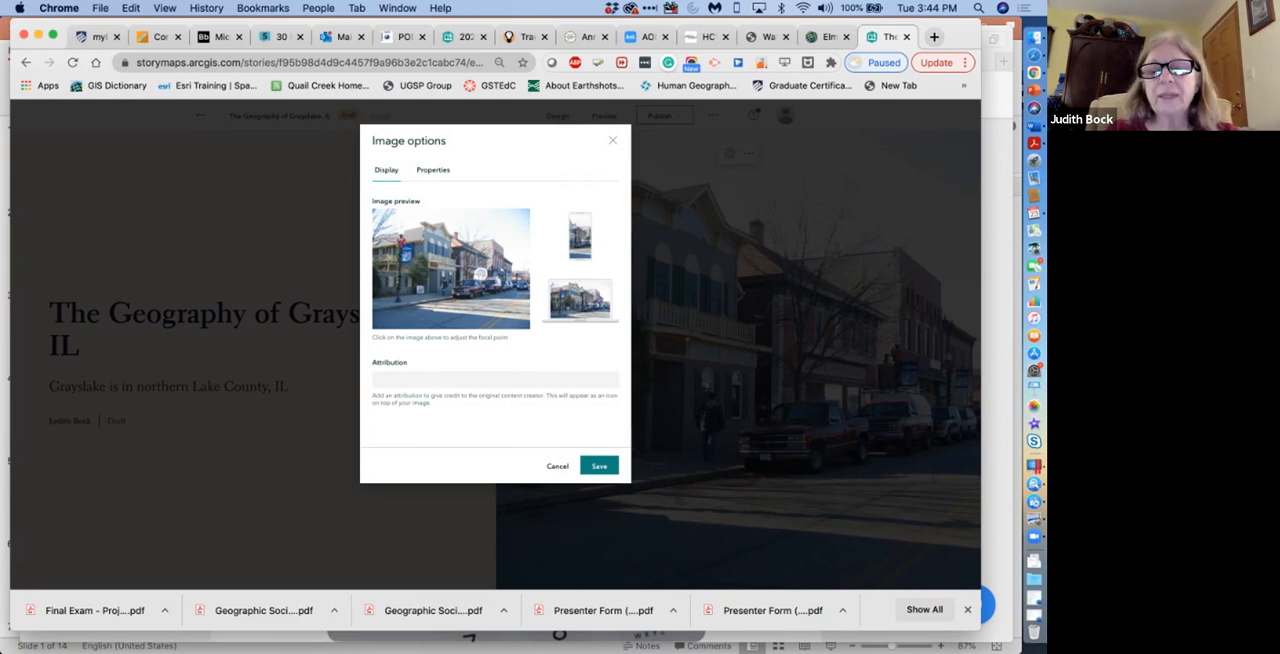
pyautogui.click(491, 273)
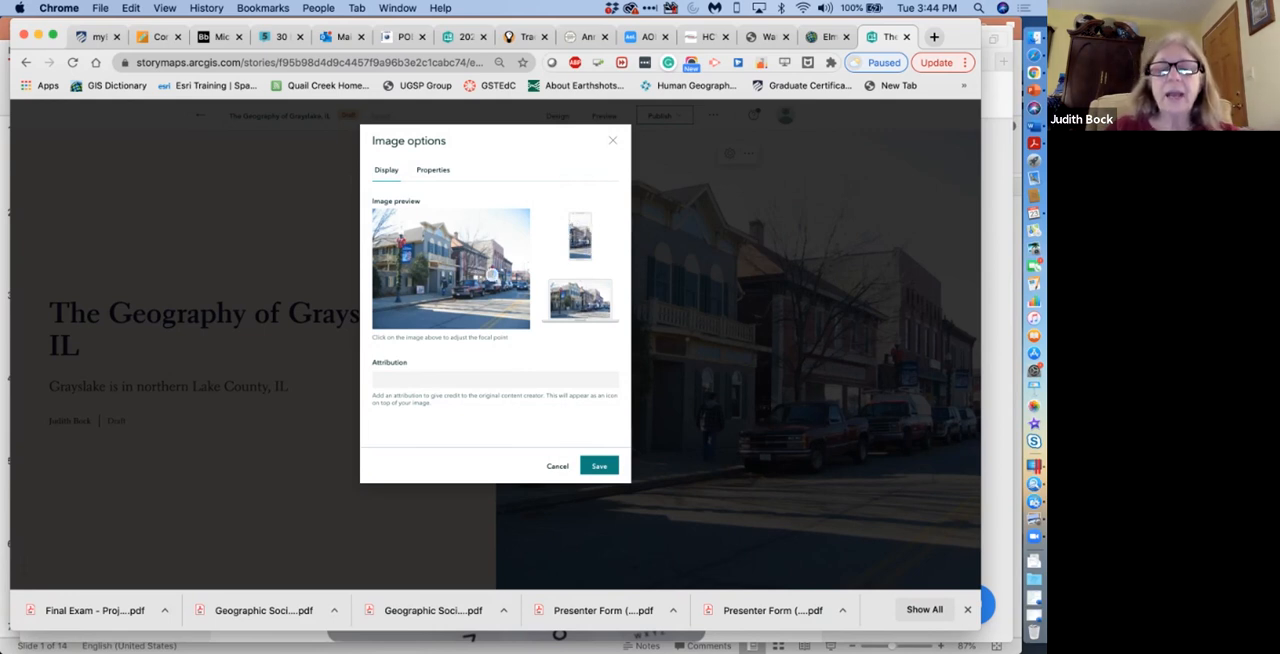
# Enter the photographer's surname as the cover image's attribution and save the image options.
pyautogui.click(377, 380)
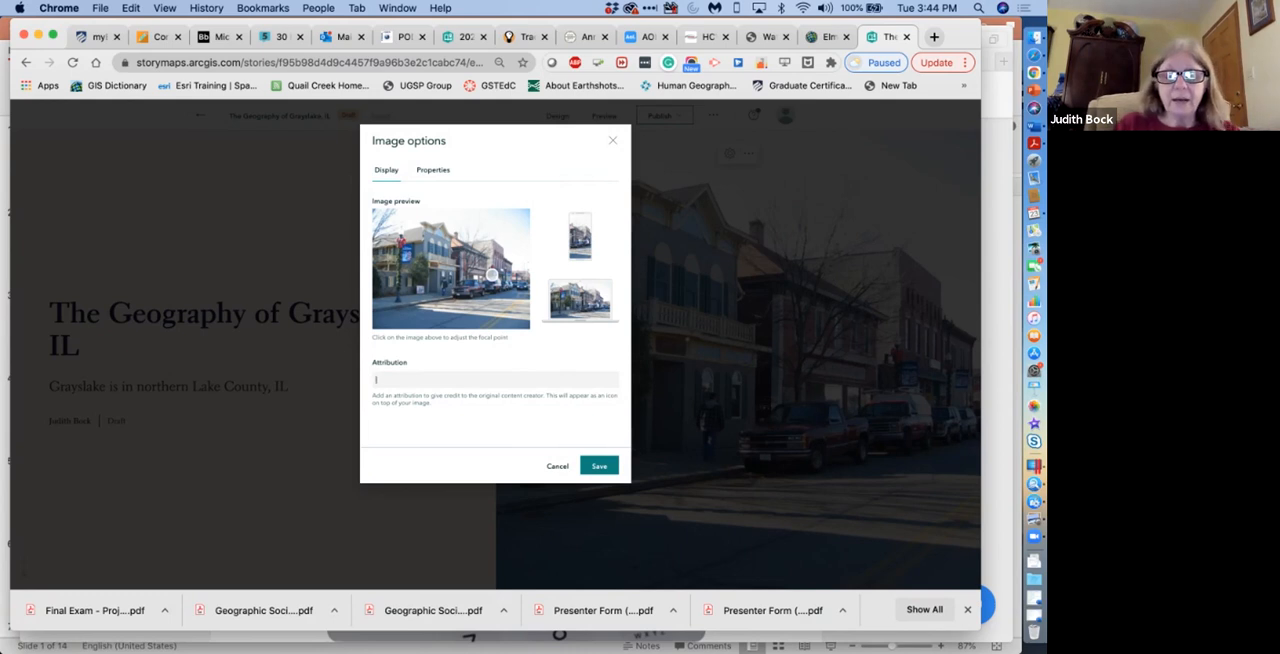
pyautogui.write('Bock')
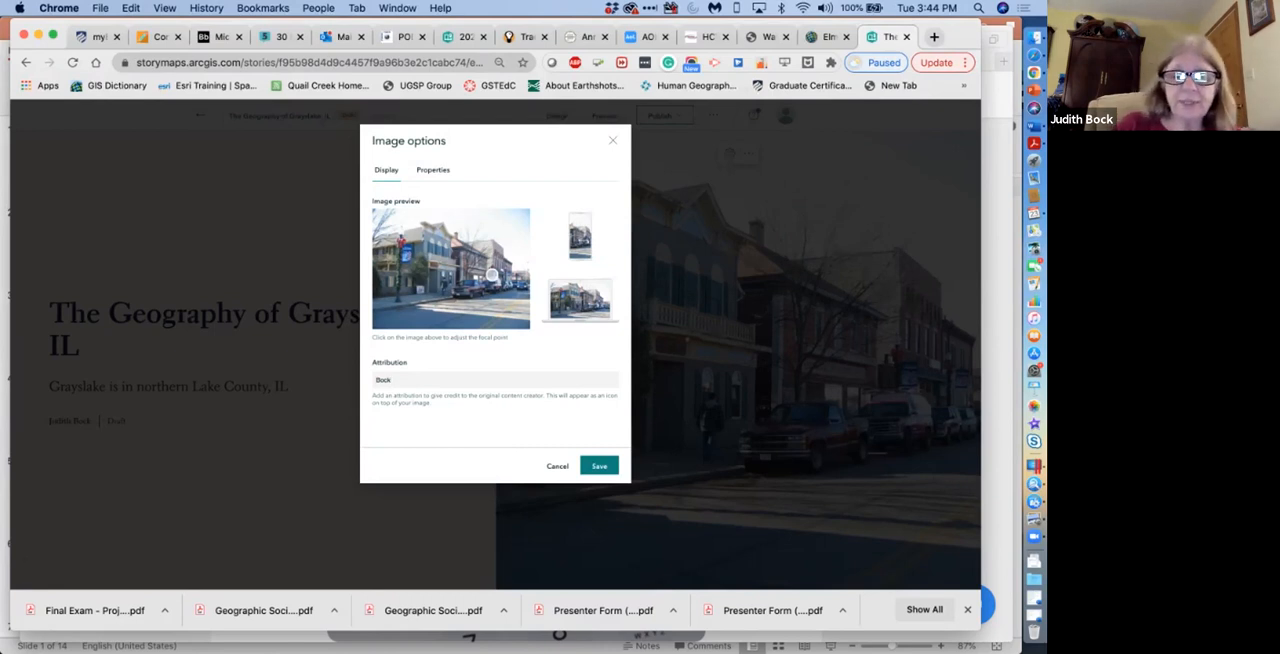
pyautogui.click(599, 466)
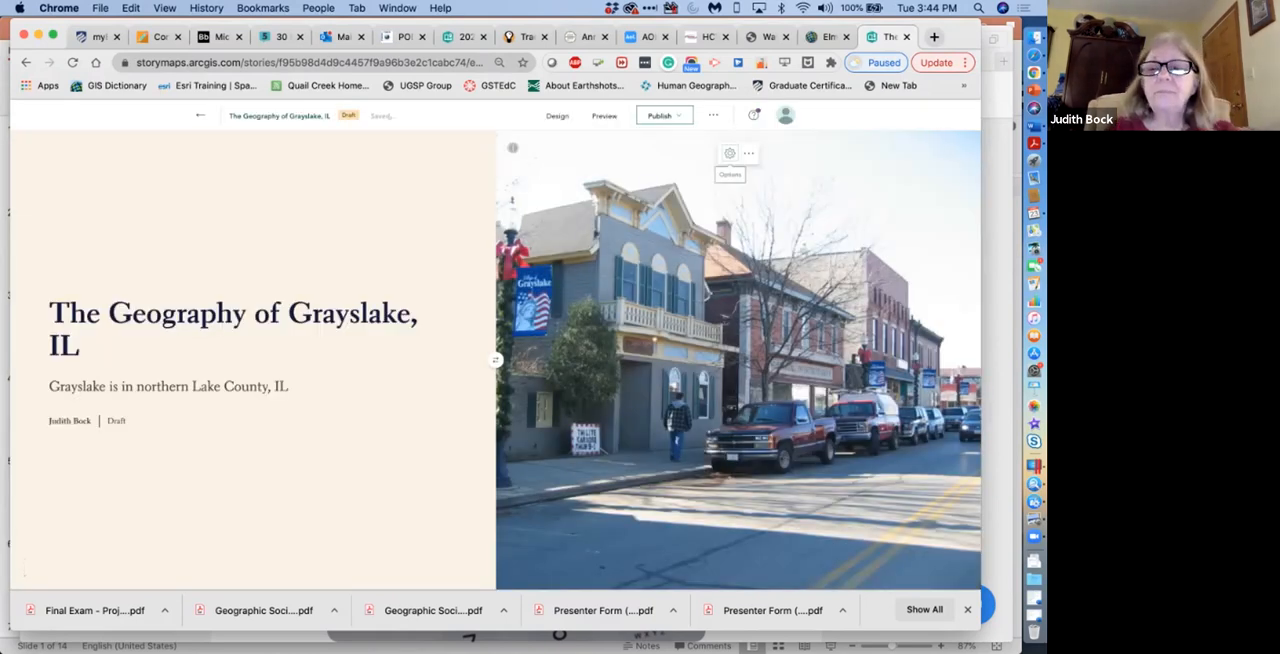
# Check the cover image's replace and delete choices, and preview the story before returning to editing.
pyautogui.click(748, 153)
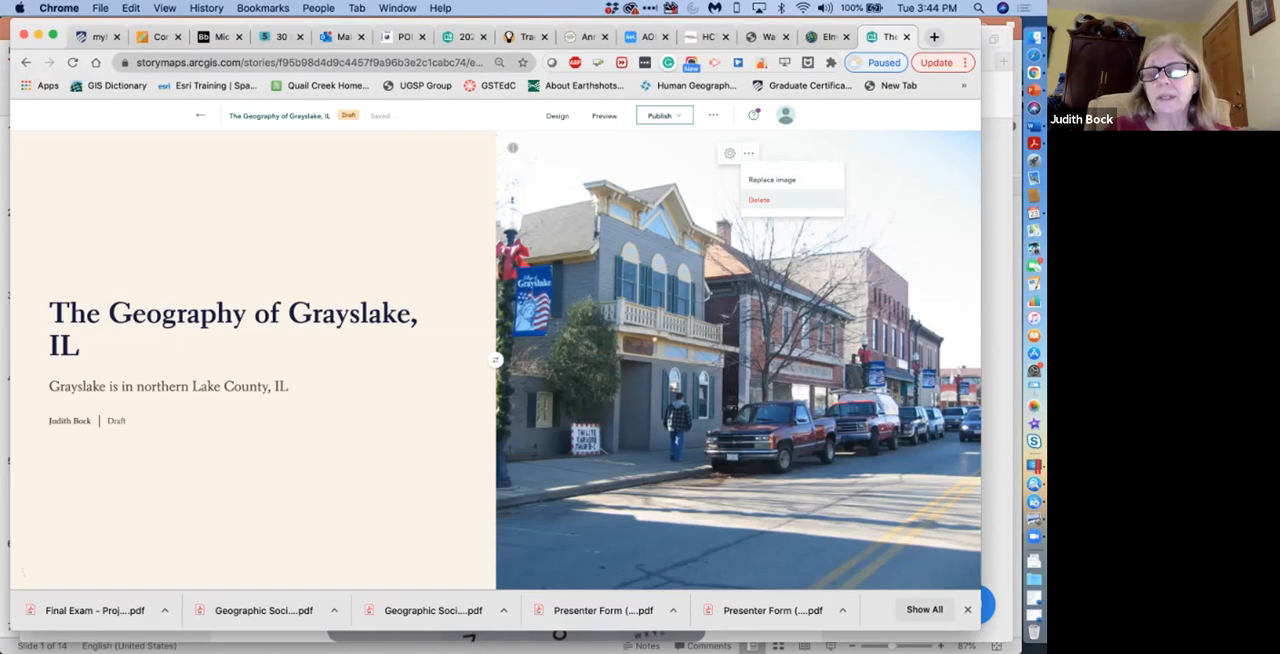
pyautogui.press('Escape')
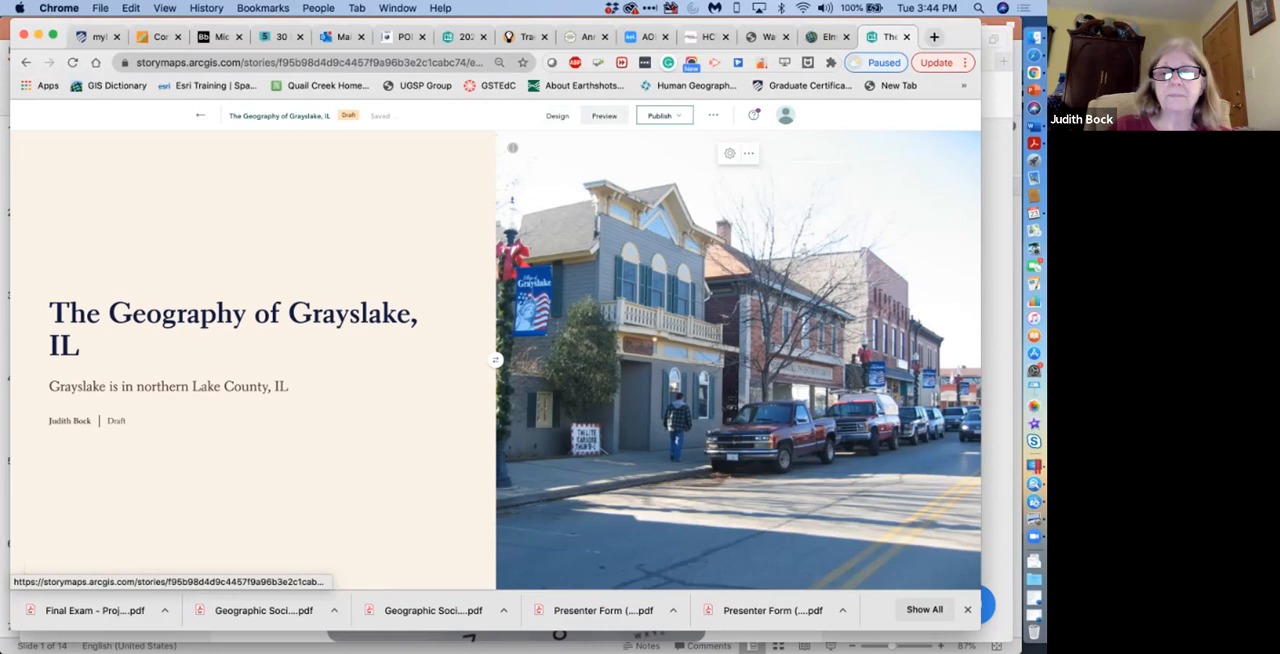
pyautogui.click(604, 115)
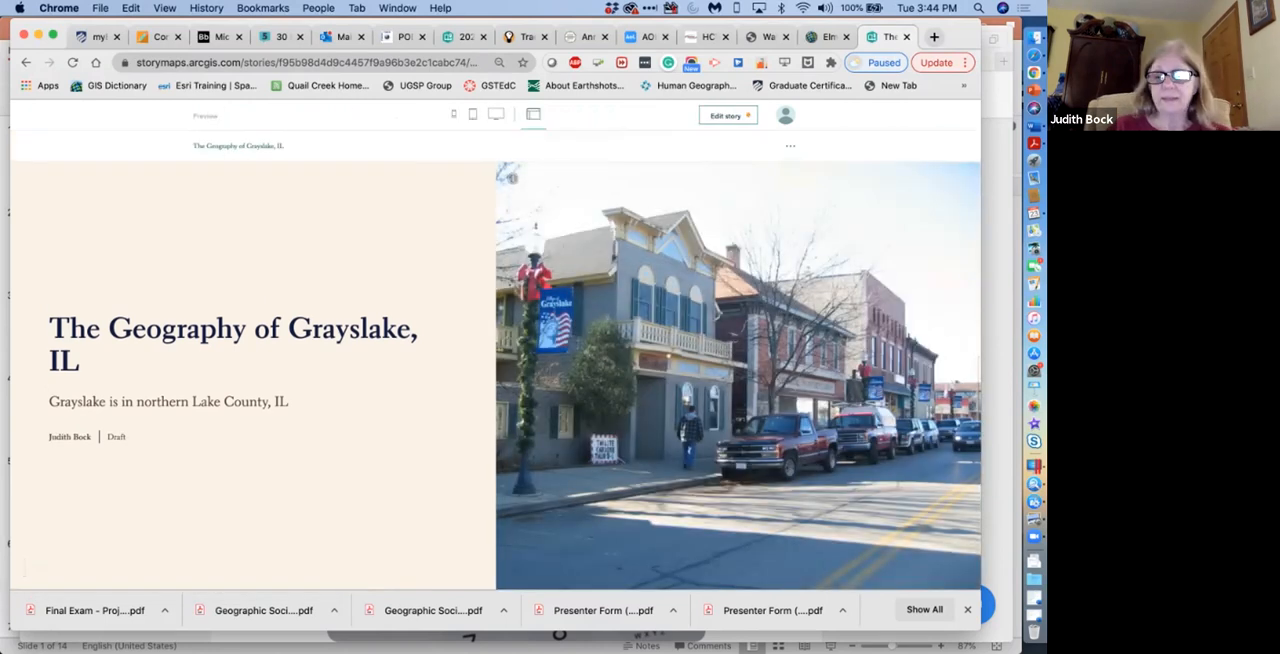
pyautogui.scroll(-2, 497, 373)
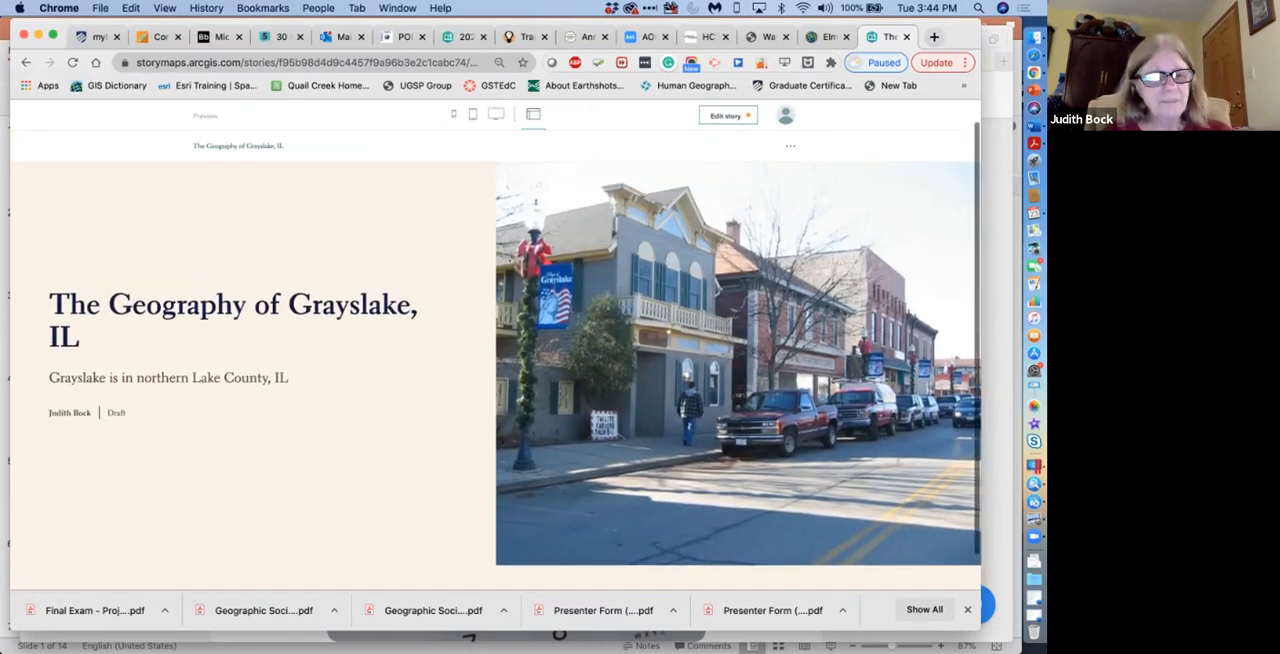
pyautogui.scroll(2, 497, 373)
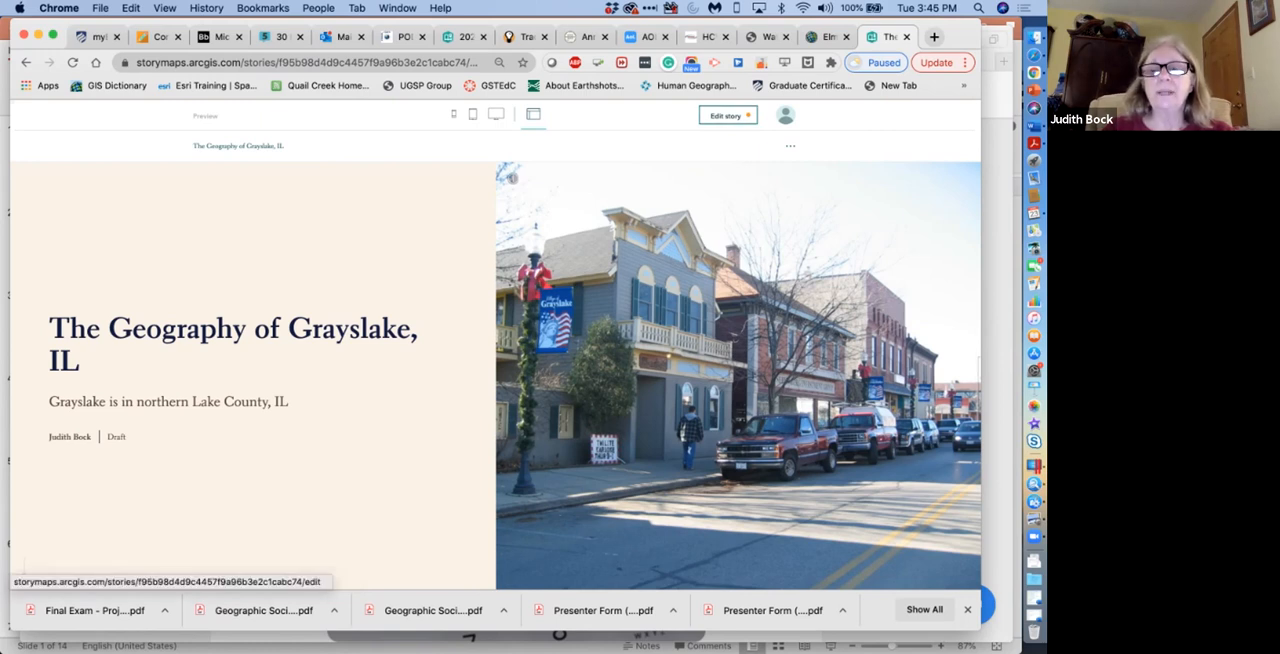
pyautogui.click(726, 115)
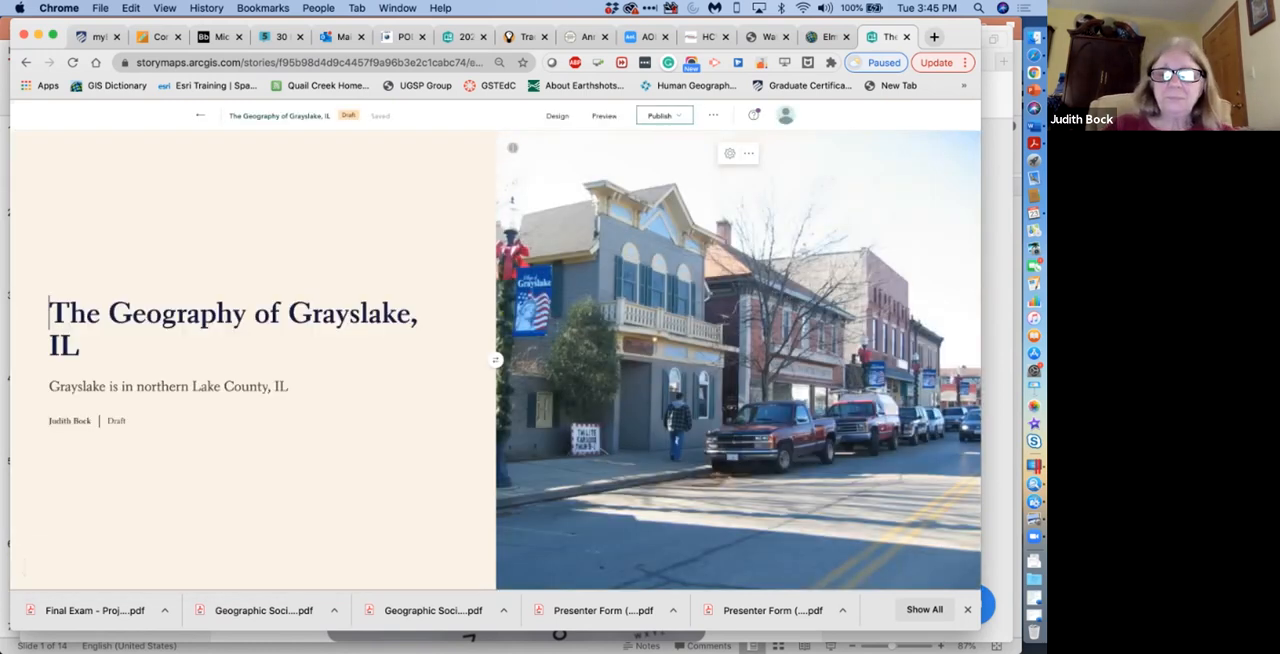
# Enter "Works Cited" as the credits heading at the end of the story.
pyautogui.scroll(-5, 495, 360)
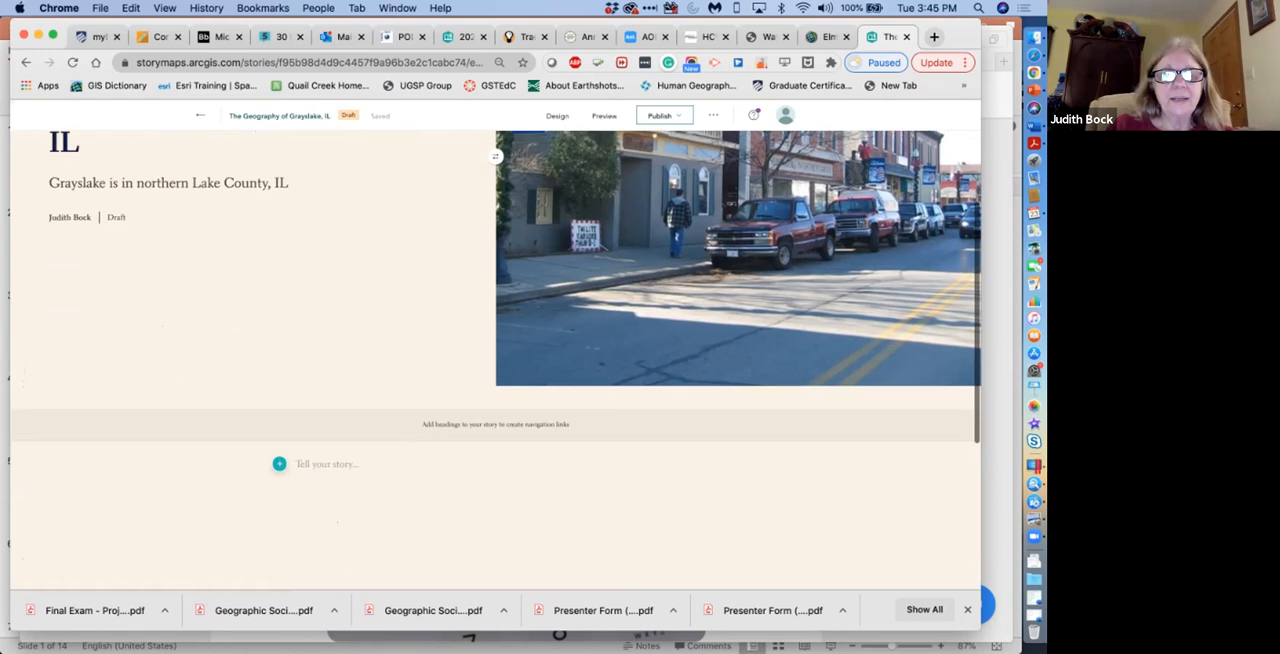
pyautogui.scroll(-2, 495, 360)
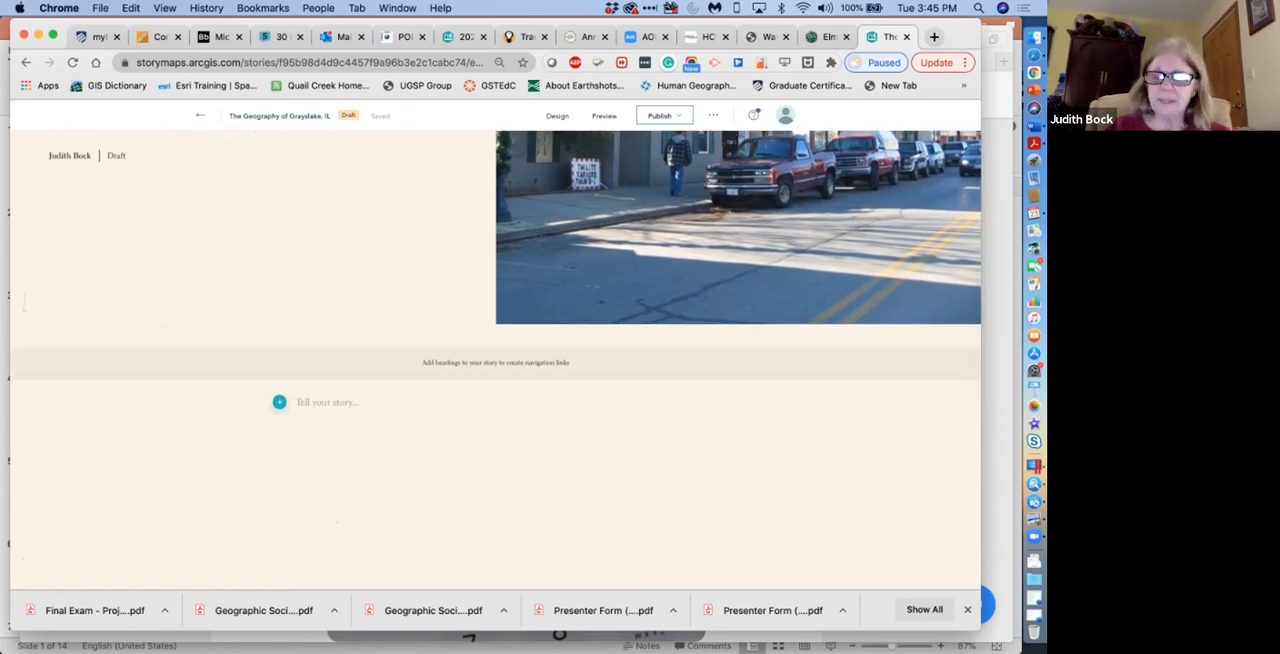
pyautogui.scroll(-4, 337, 521)
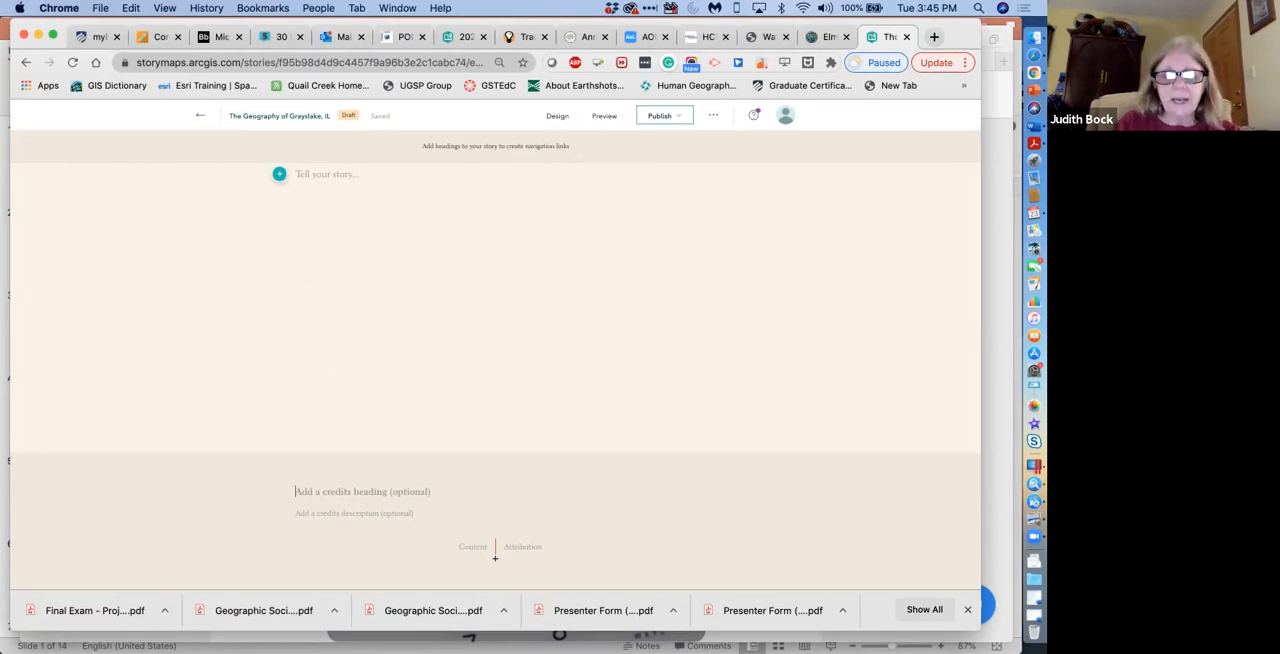
pyautogui.write('Works Cited')
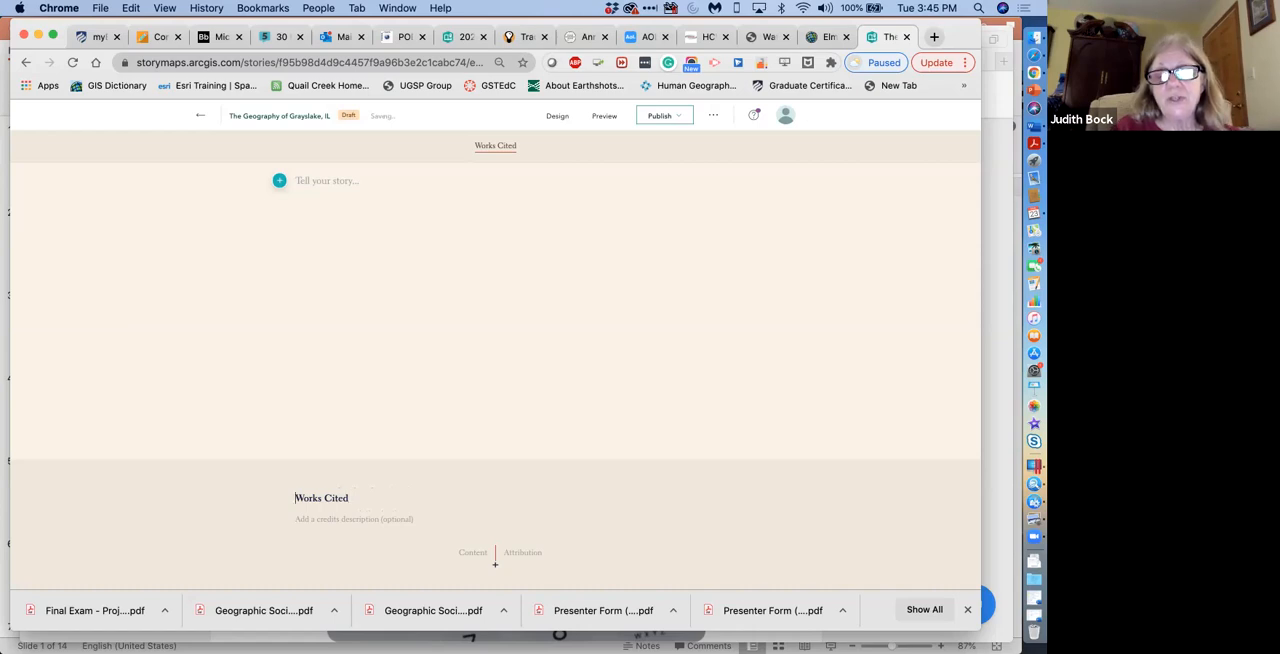
# Start a Works Cited entry with "Title Page" as its content and the photographer's full name, surname first, as its attribution.
pyautogui.click(494, 560)
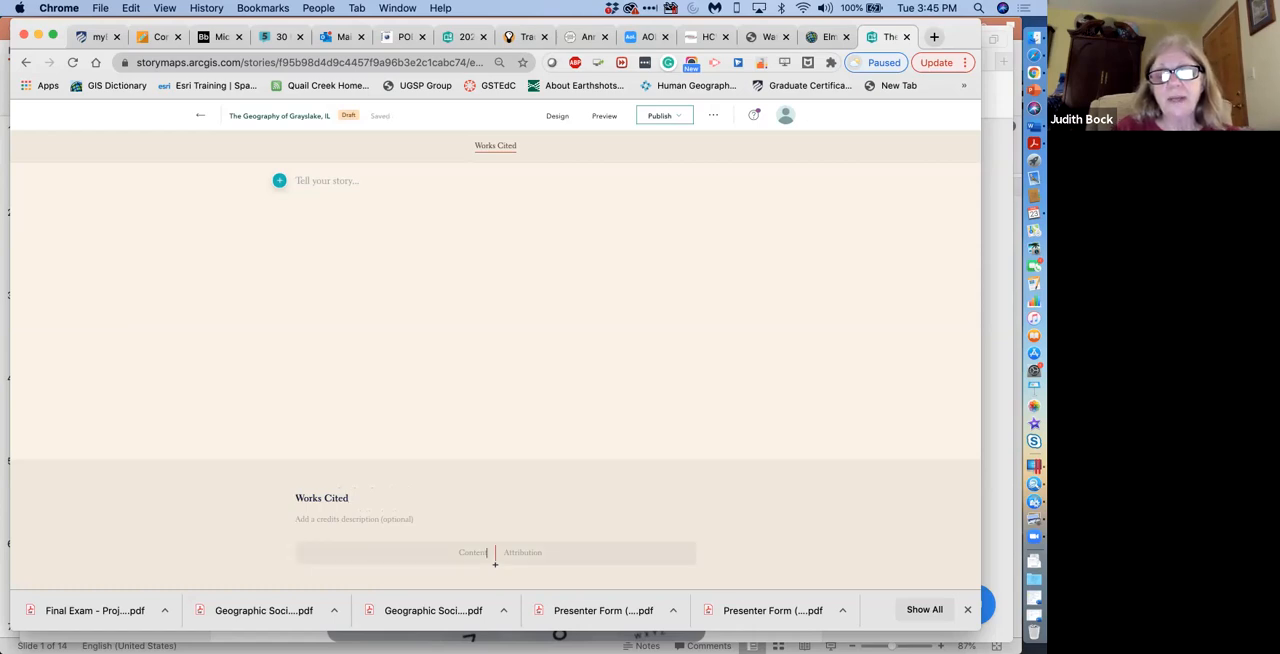
pyautogui.write('Title Page')
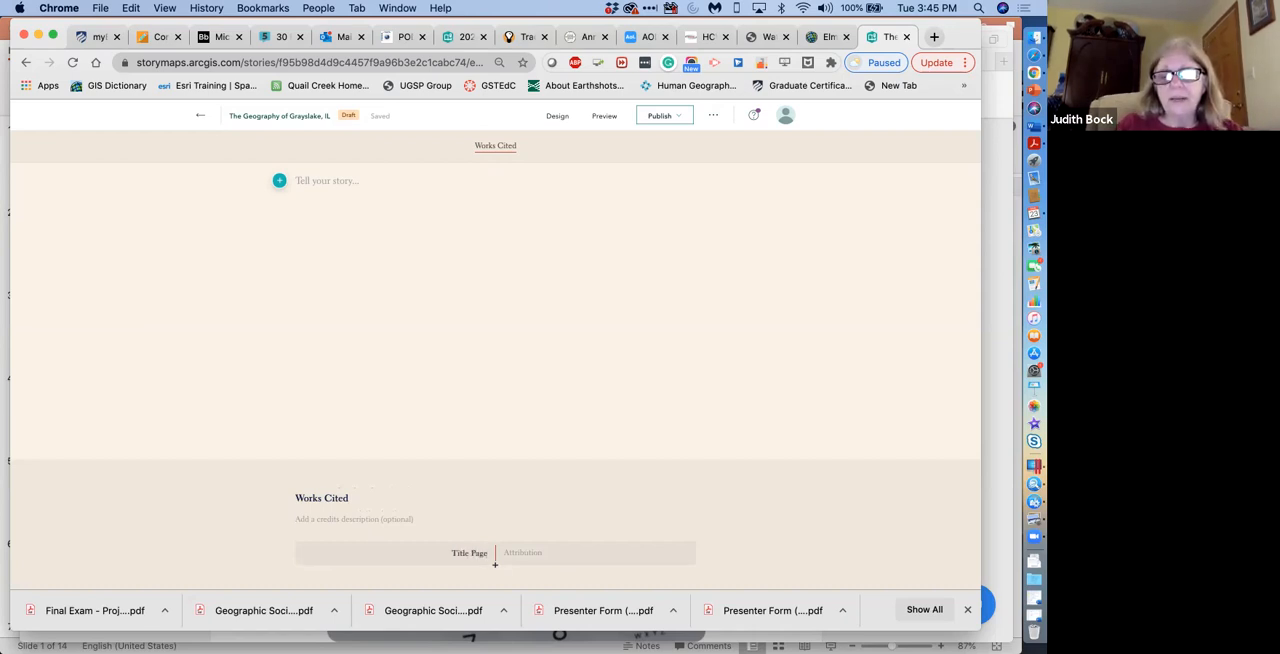
pyautogui.write('B')
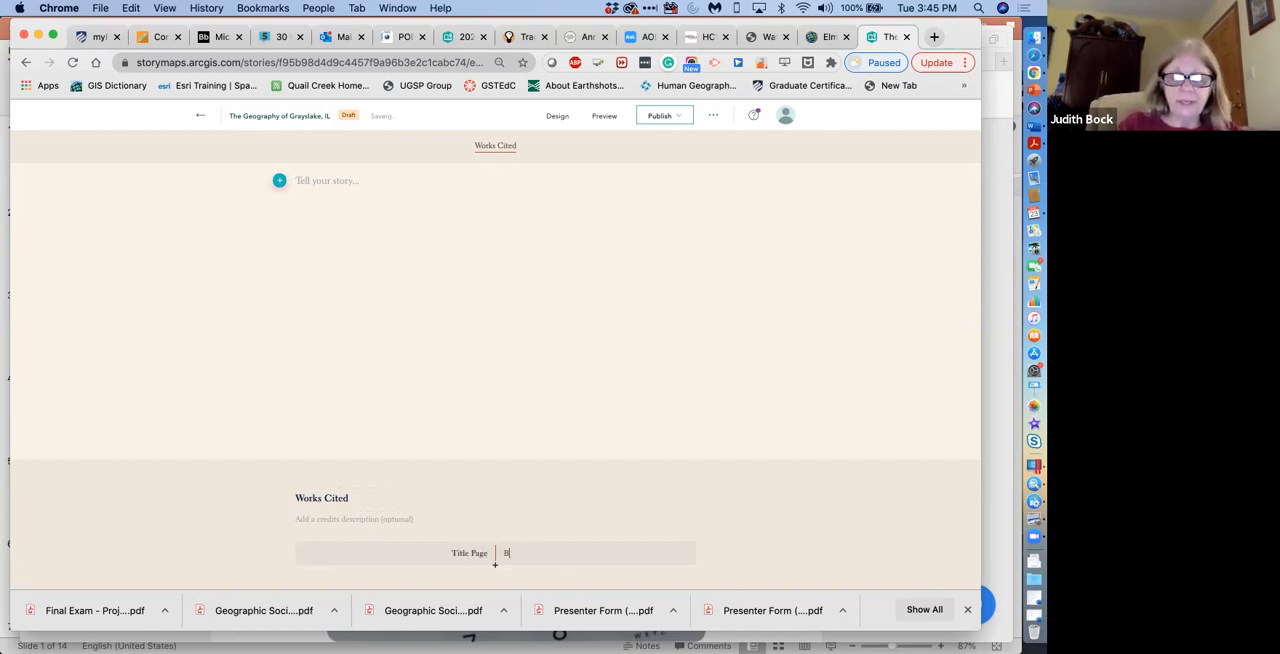
pyautogui.write('ock, Ju')
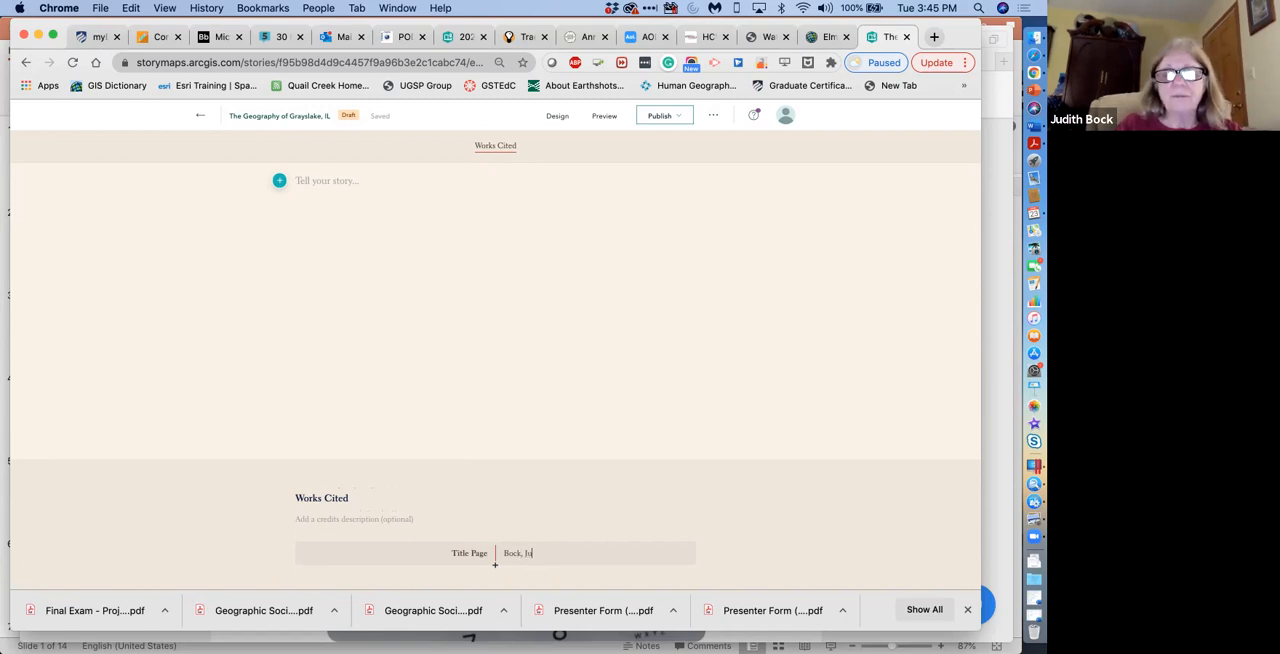
pyautogui.write('dith')
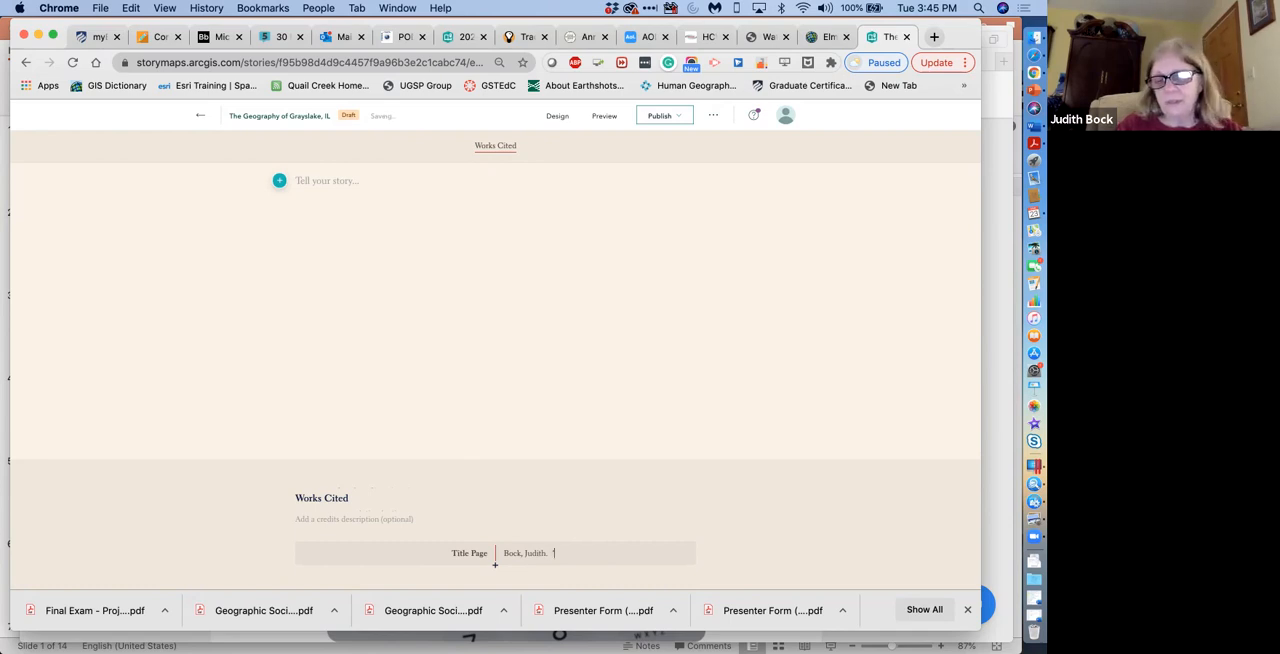
# Complete the Title Page attribution with the photo title "Downtown Grayslake, IL." in quotation marks and the date July 2018.
pyautogui.write('. "Downtow')
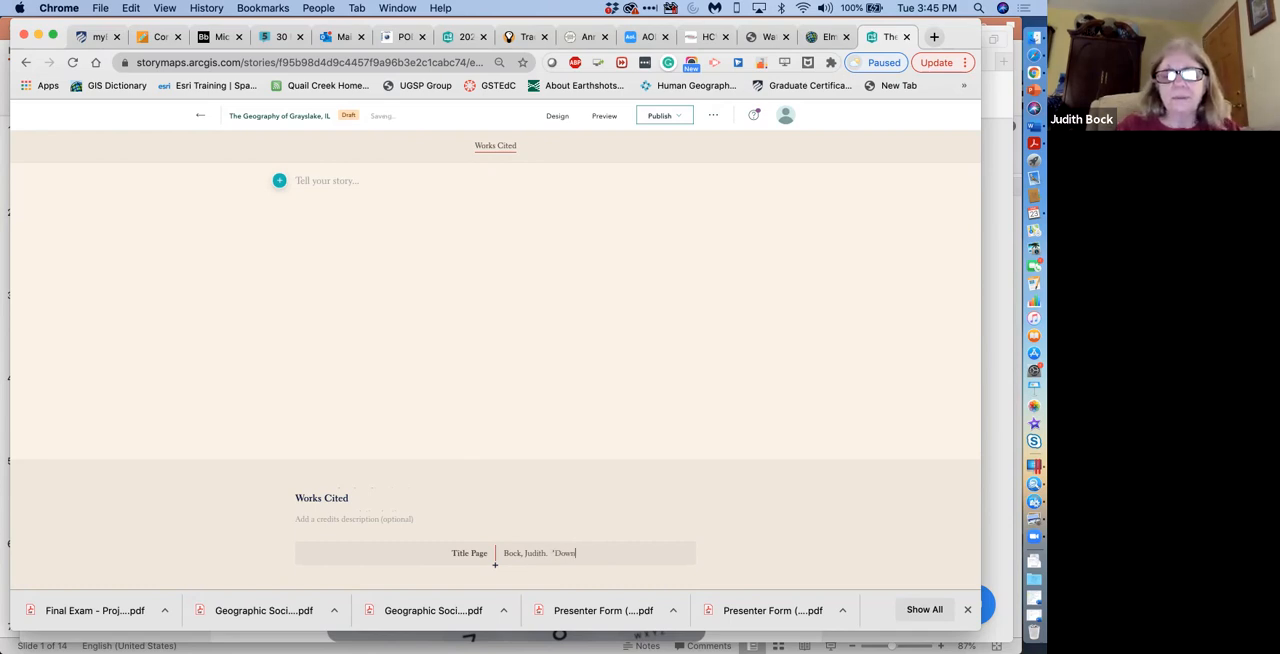
pyautogui.write('n')
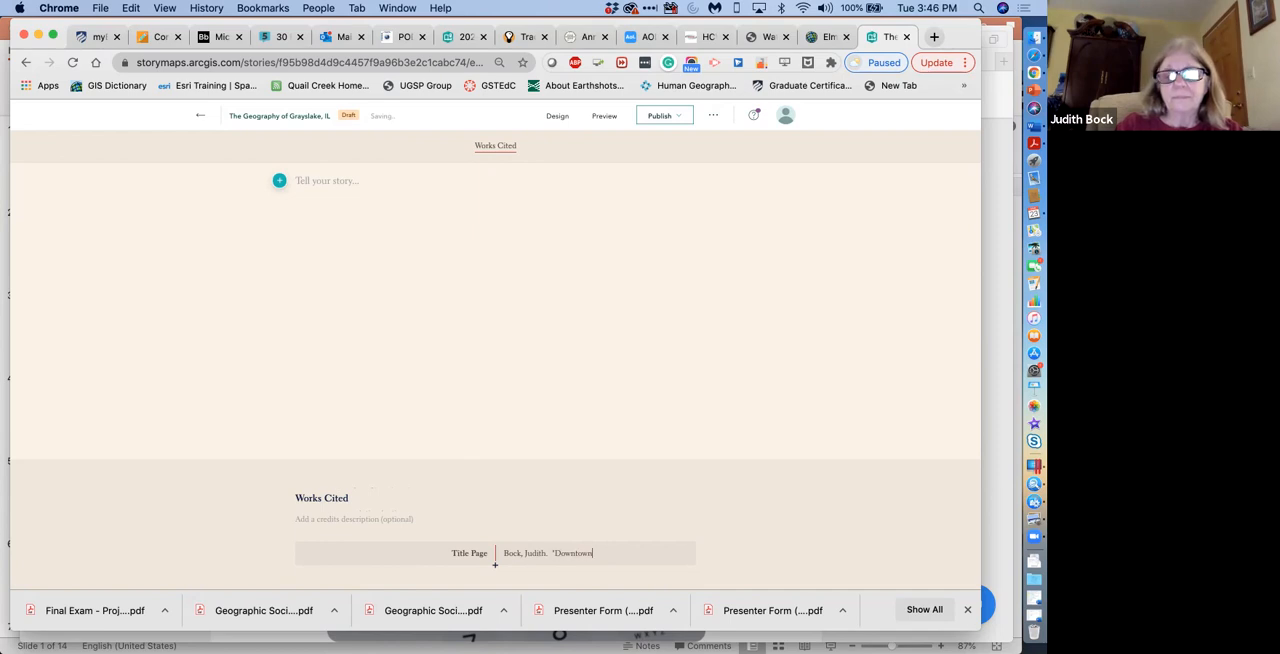
pyautogui.write(' Gra')
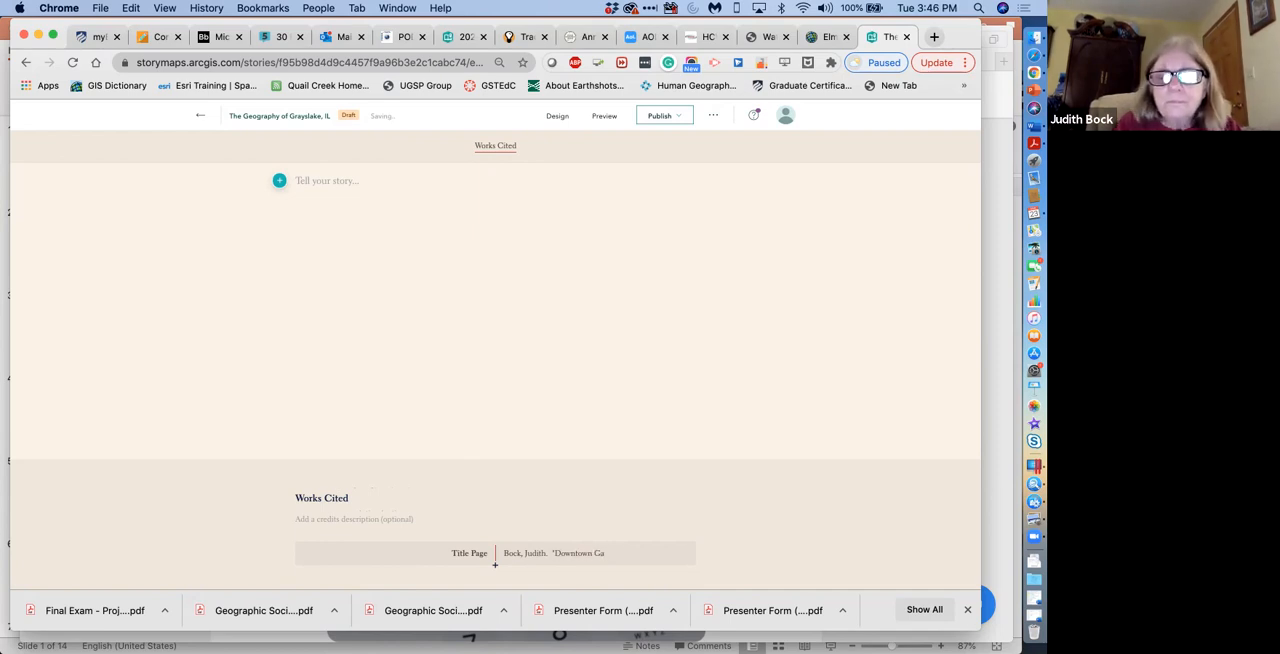
pyautogui.write('ysla')
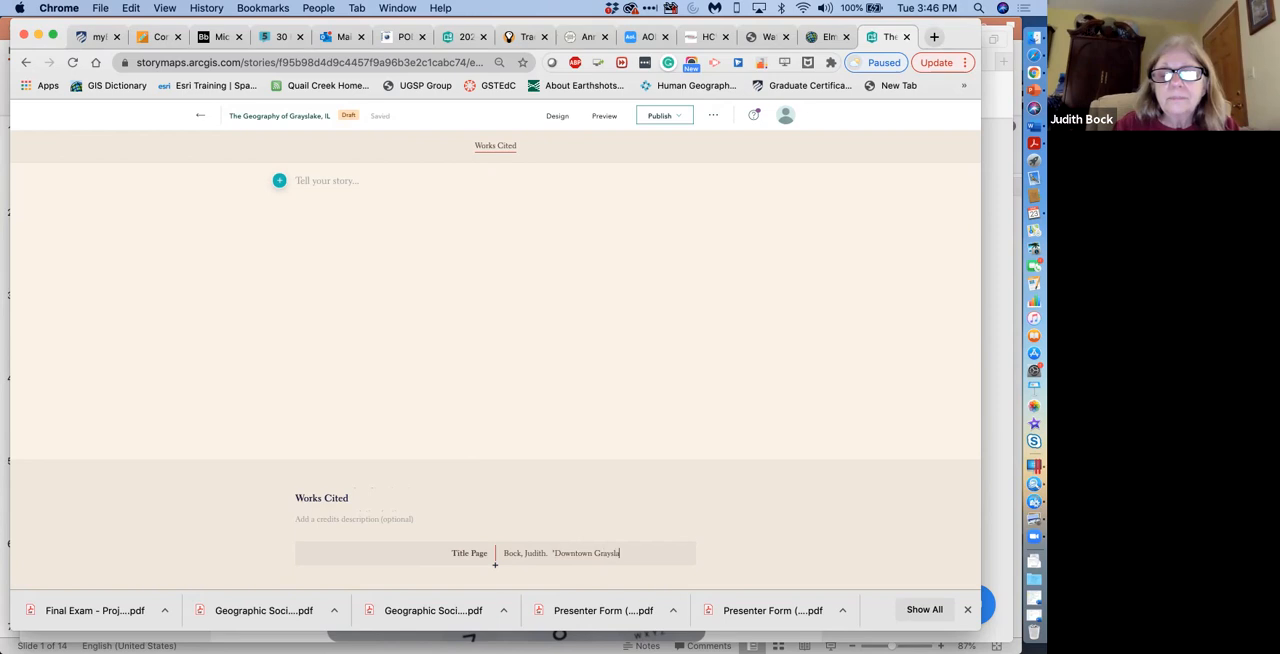
pyautogui.write('ke, IL.”')
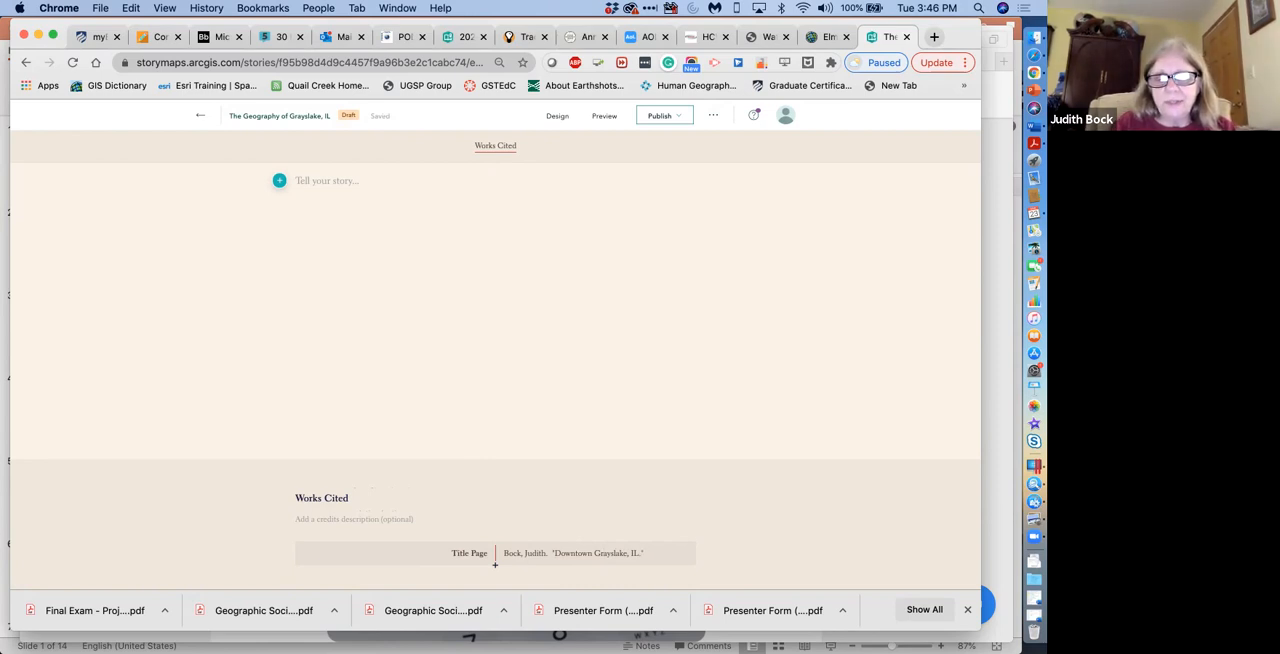
pyautogui.write('July 2018.')
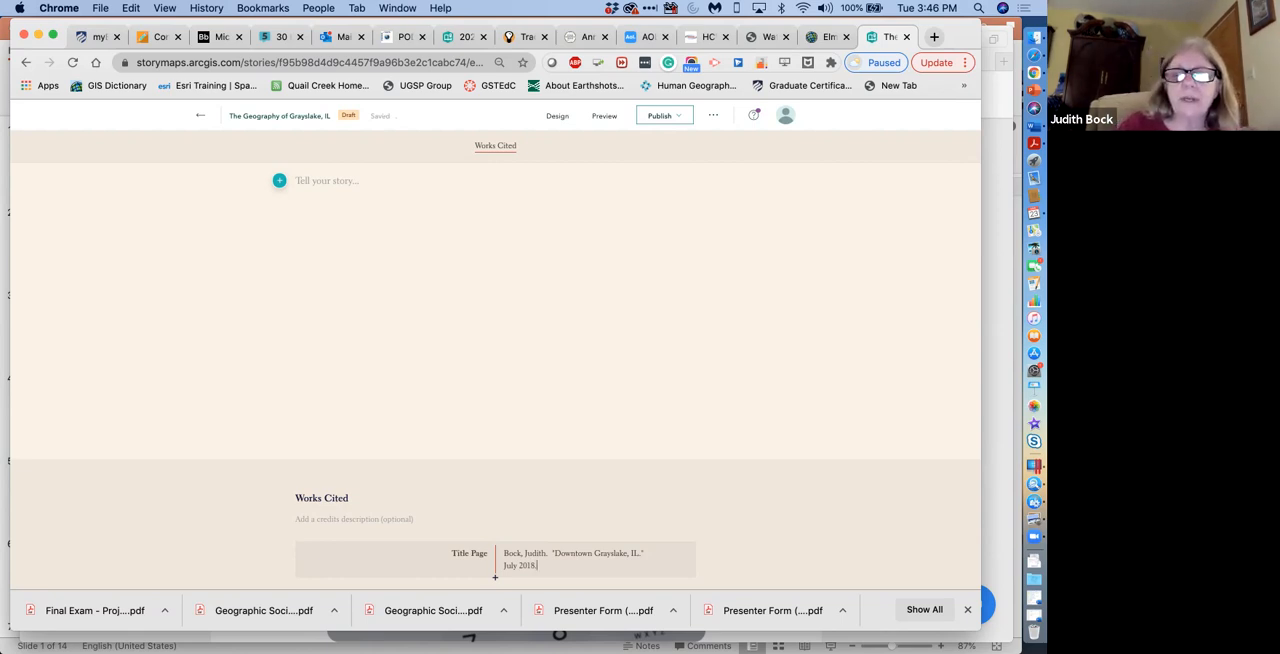
# Publish the story with the Private sharing level, and check the published story's additional options.
pyautogui.scroll(5, 494, 577)
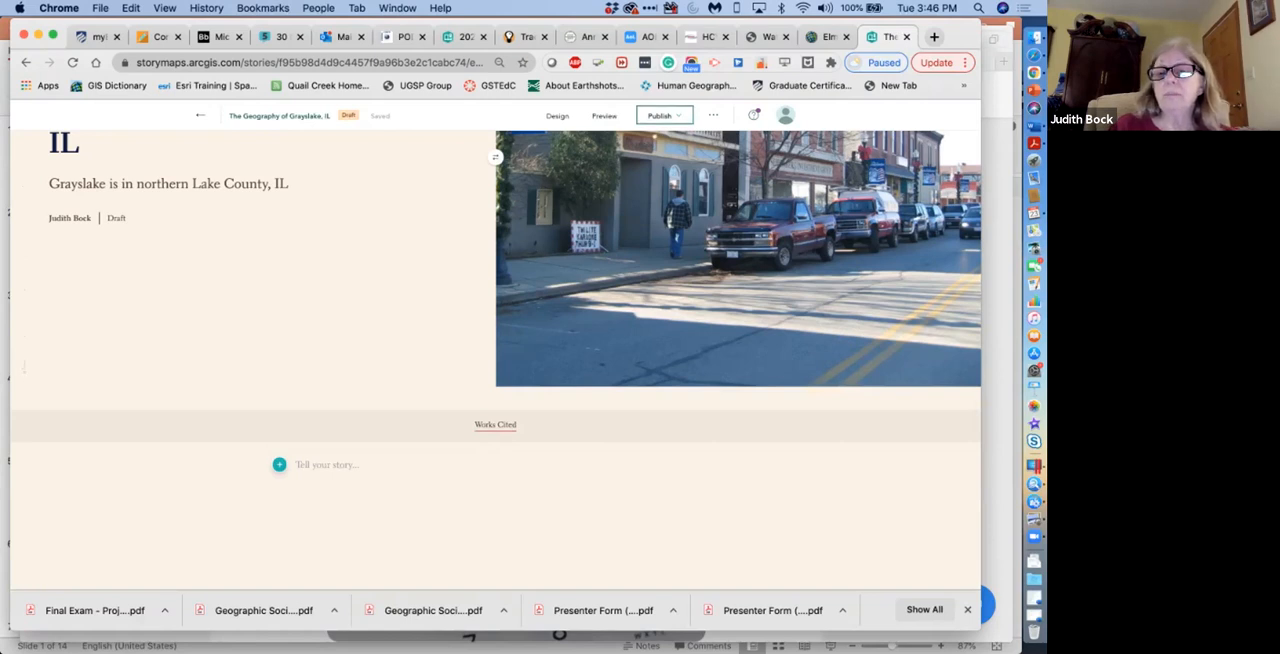
pyautogui.click(659, 115)
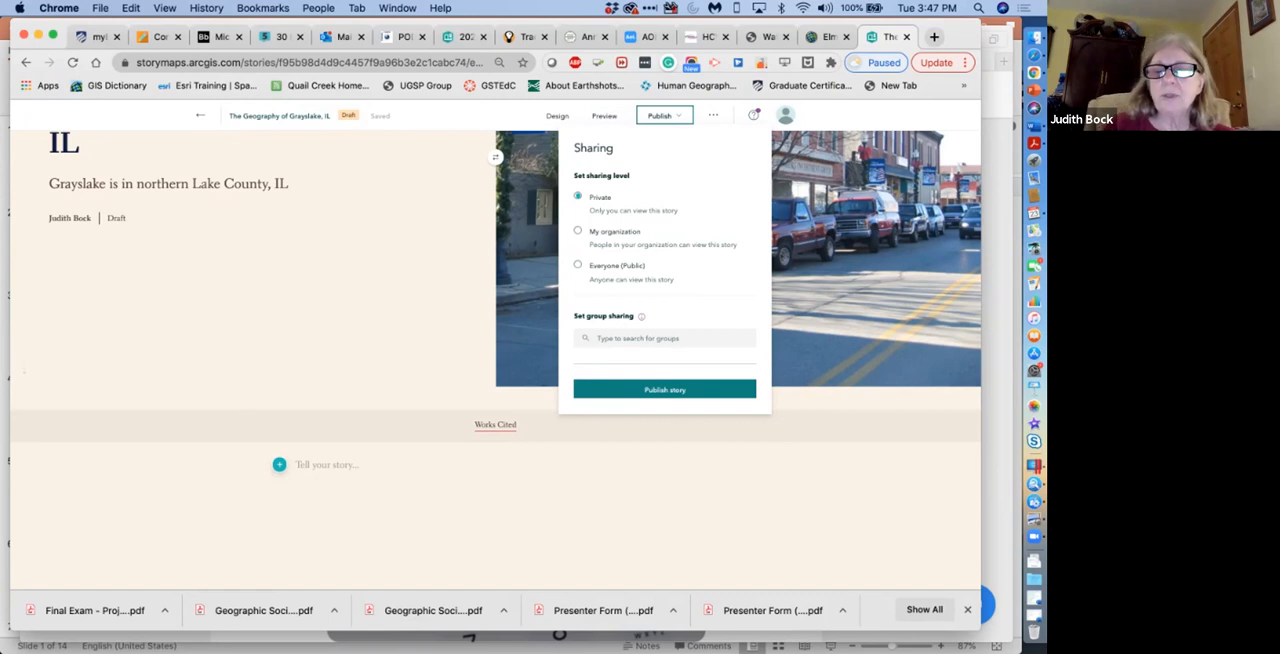
pyautogui.click(665, 389)
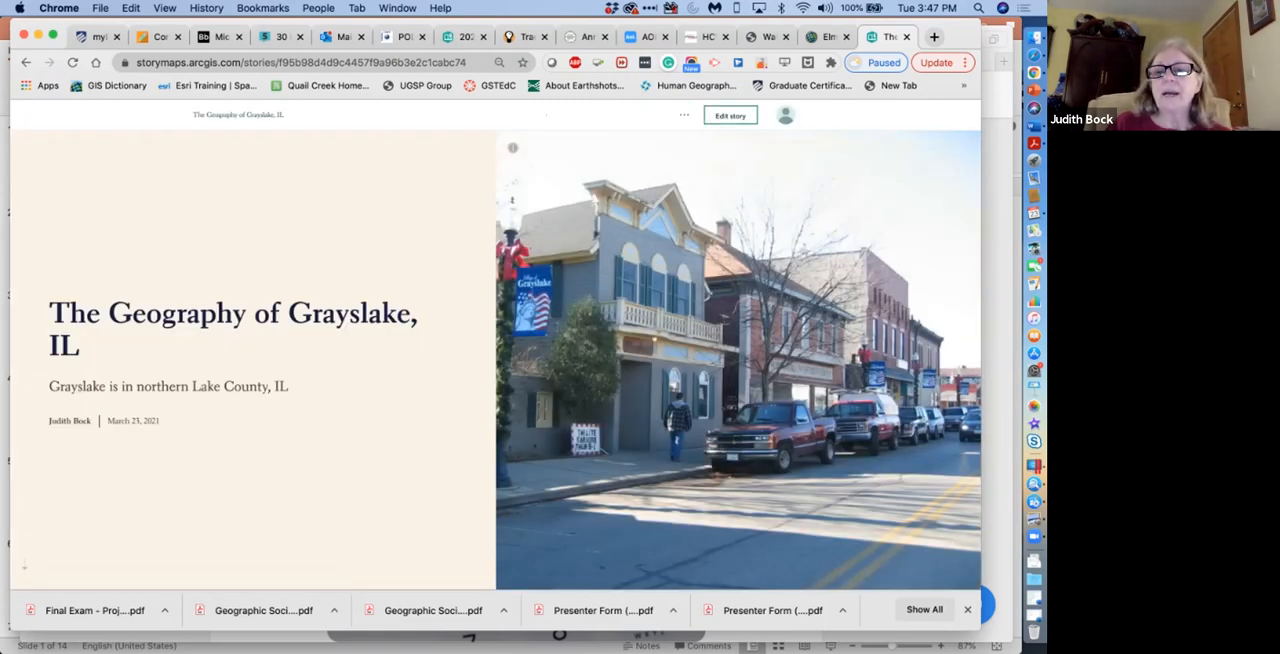
pyautogui.click(684, 115)
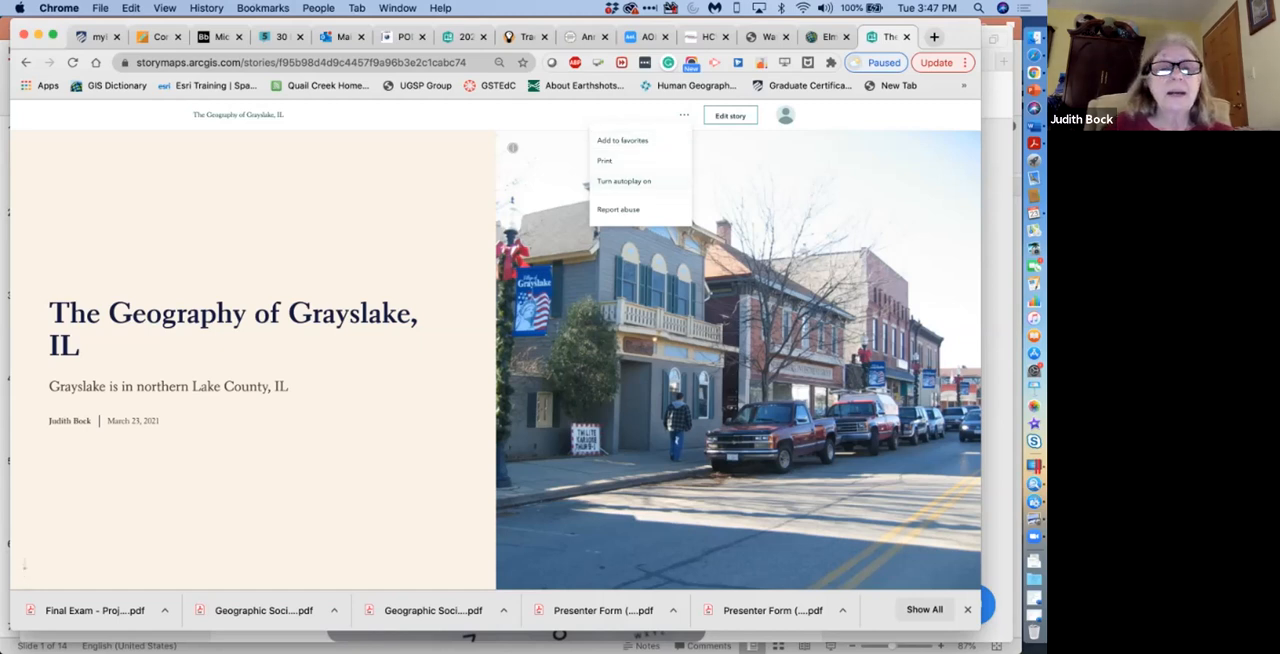
pyautogui.press('Escape')
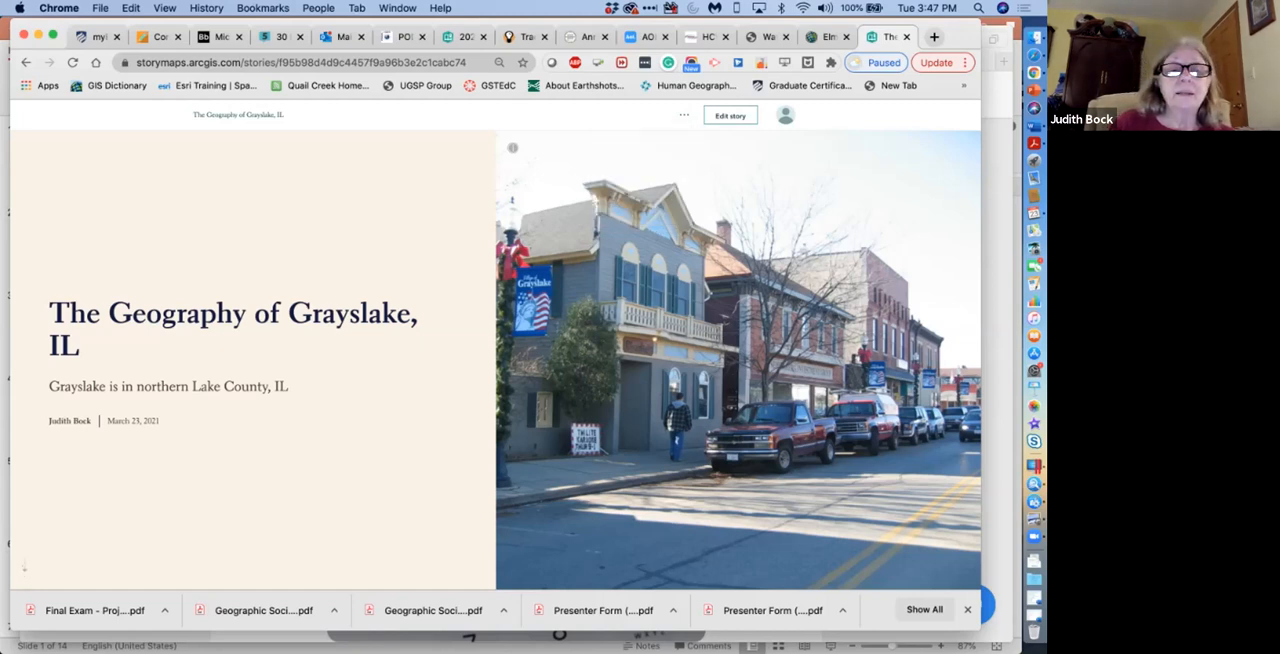